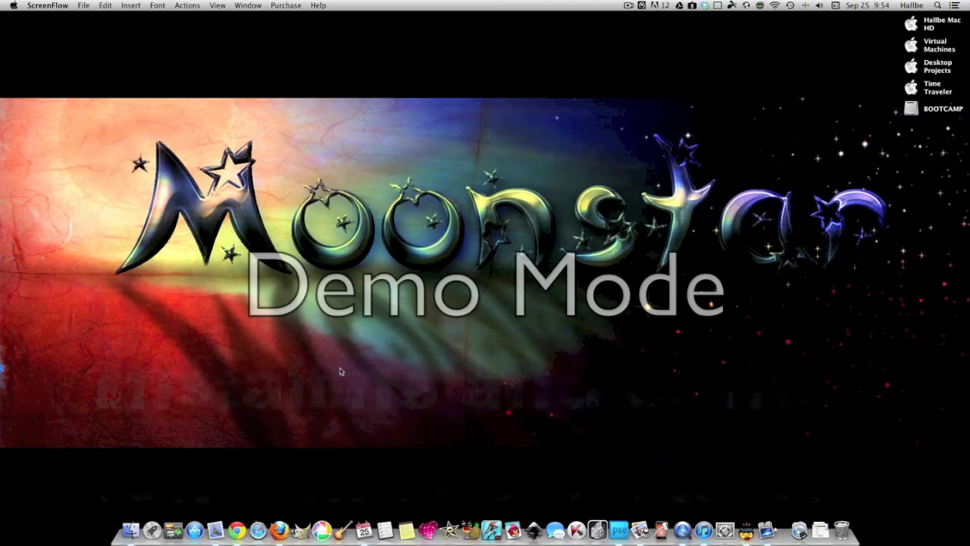
Launch Chrome and load dafont.com by typing 'dafont' in the address bar
key("F3")
left_click(351, 410)
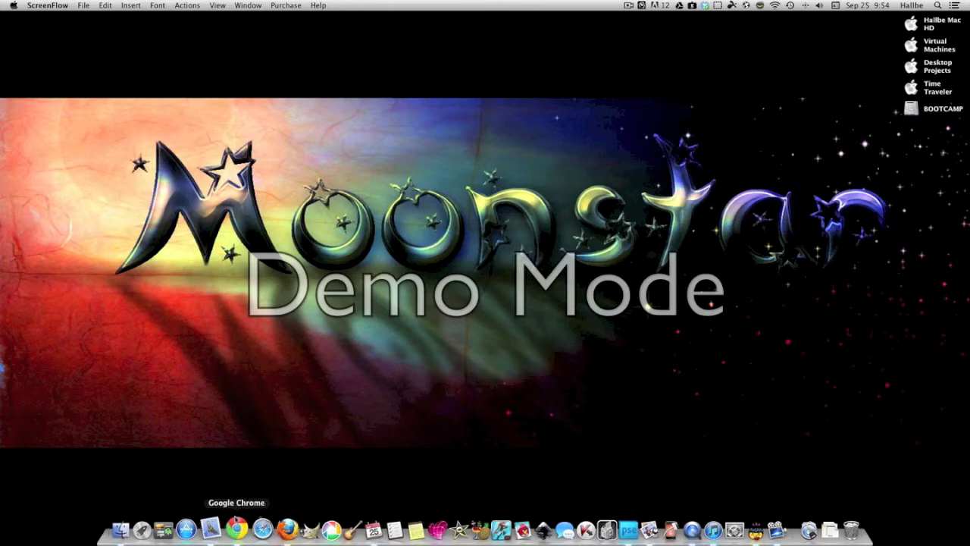
left_click(239, 521)
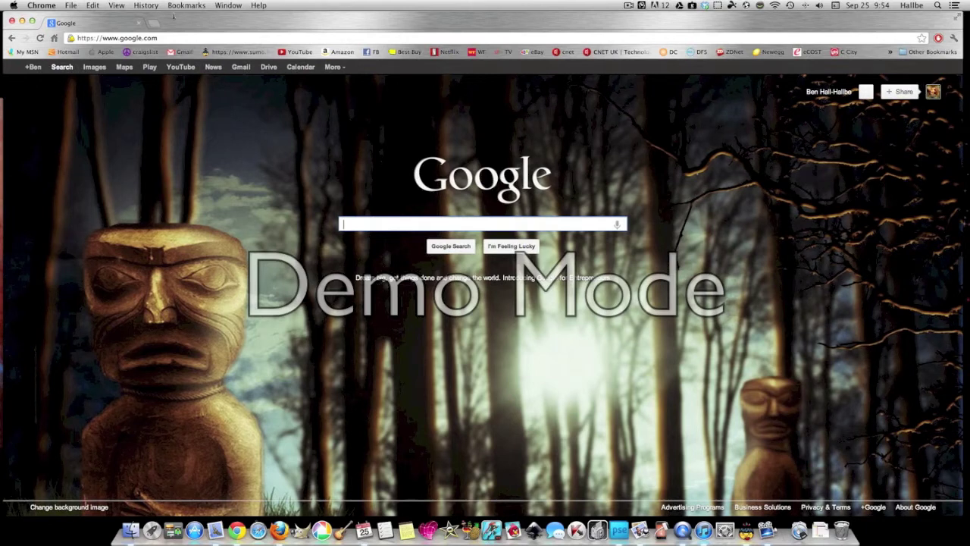
left_click(190, 38)
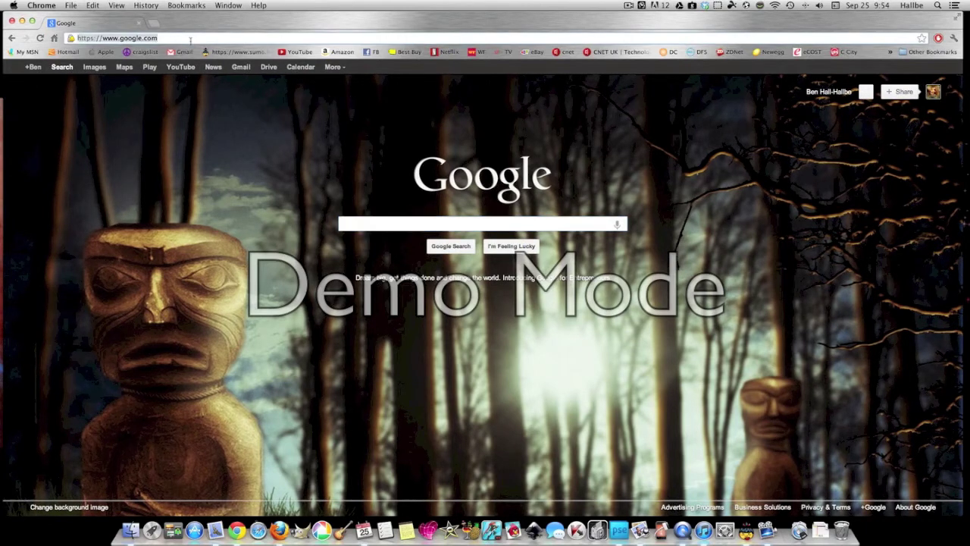
type("dafont")
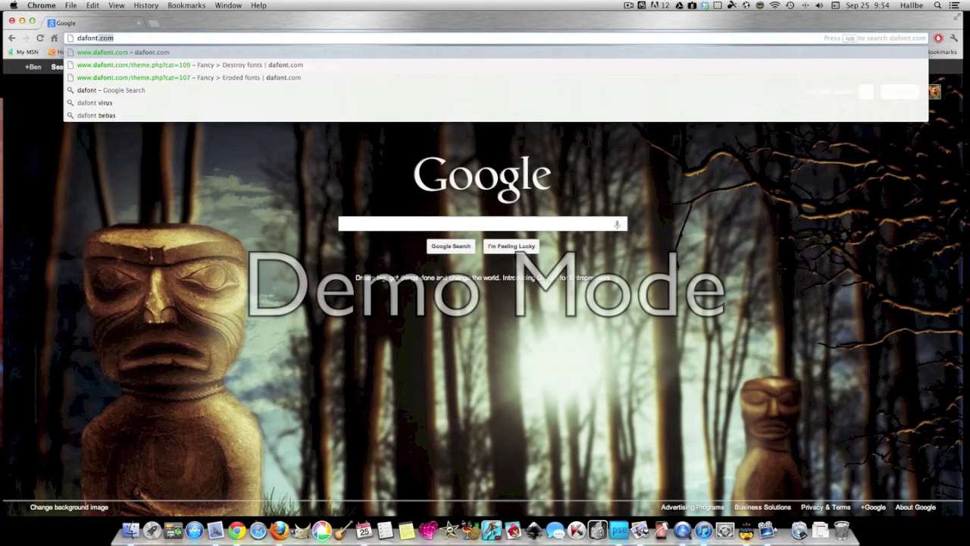
key("Return")
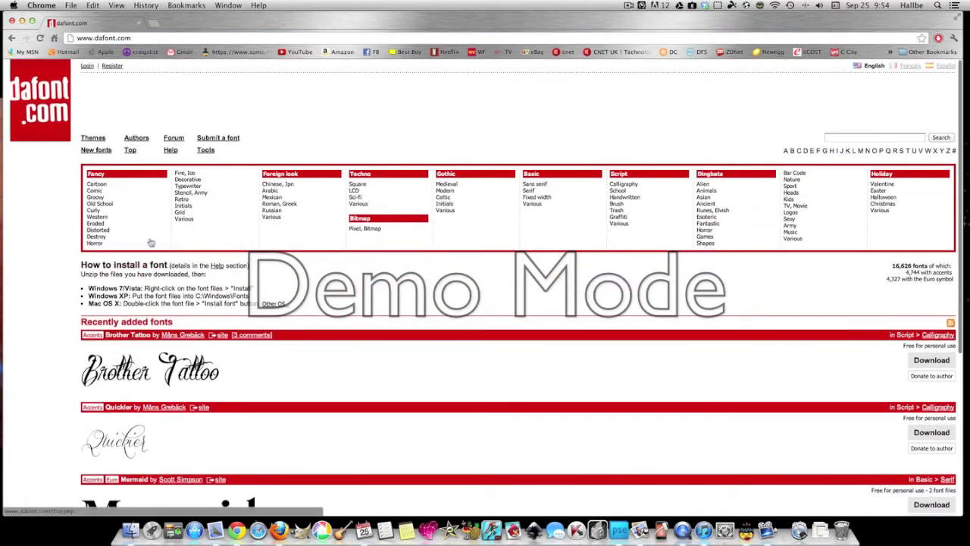
Open dafont.com's Fancy > Destroy font category
scroll(135, 233, "down", 5)
scroll(135, 234, "up", 5)
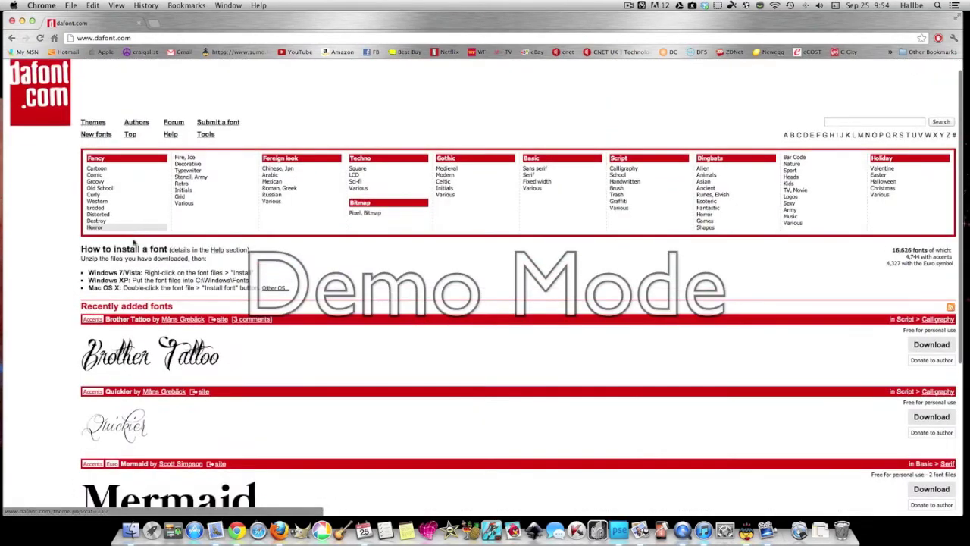
left_click(97, 221)
Download Soul Mission as soulmission.zip to the Desktop, then minimise Chrome
scroll(309, 321, "down", 5)
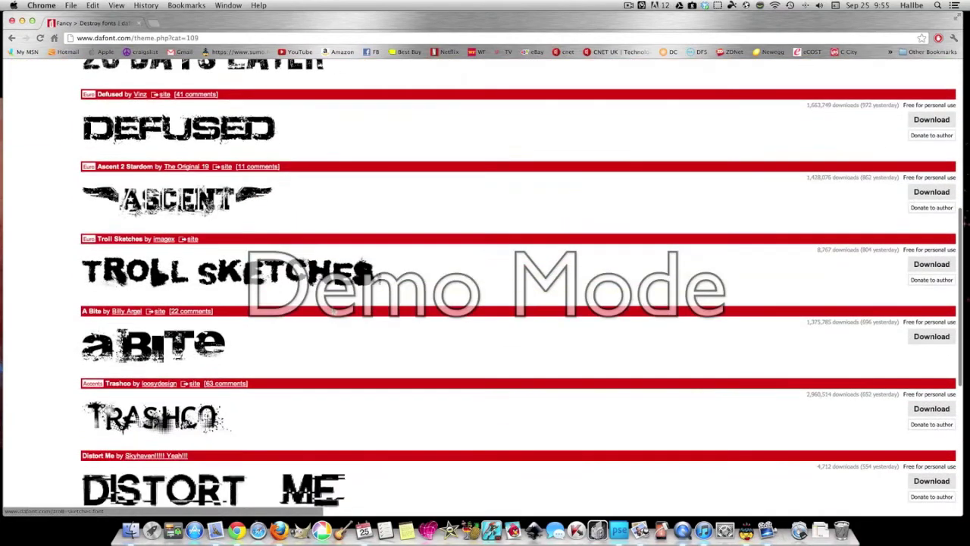
scroll(40, 254, "down", 4)
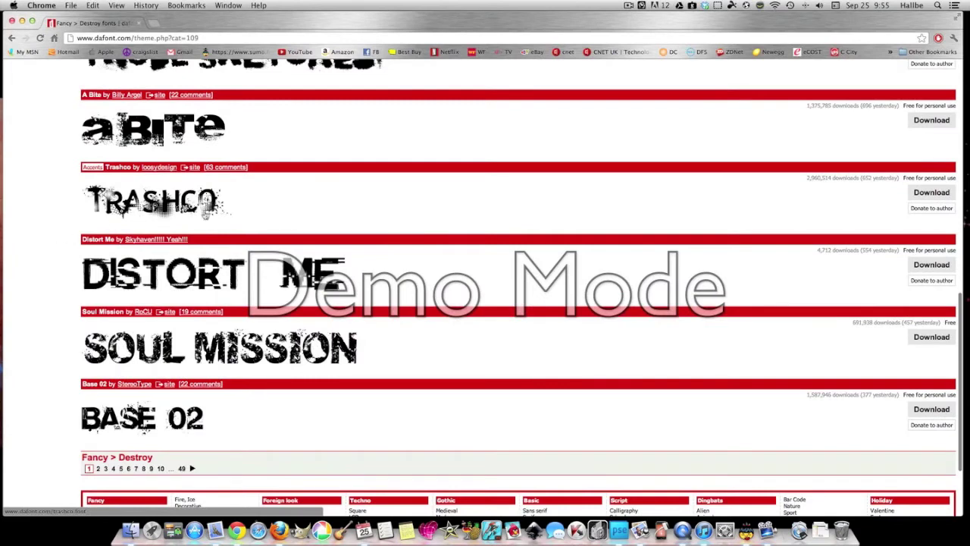
scroll(318, 309, "down", 3)
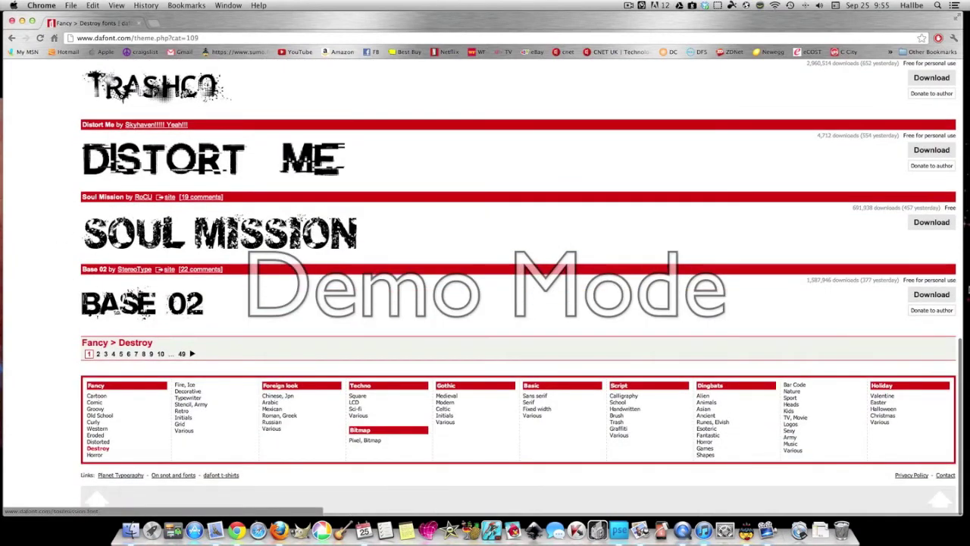
left_click(938, 223)
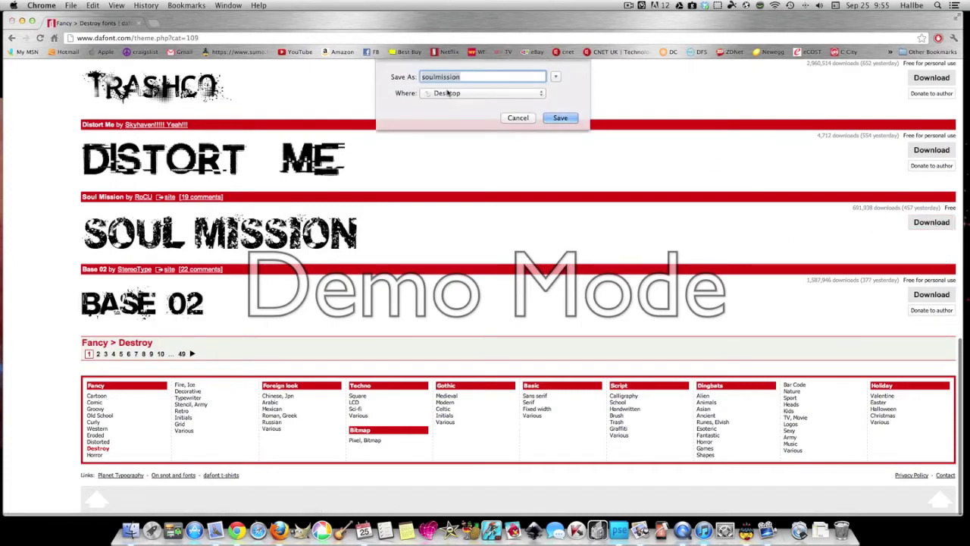
left_click(561, 119)
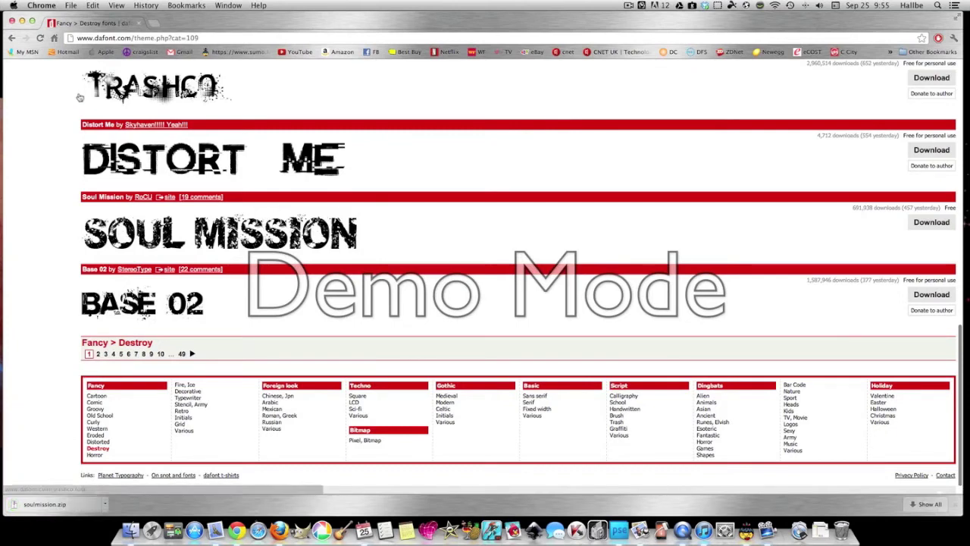
left_click(22, 21)
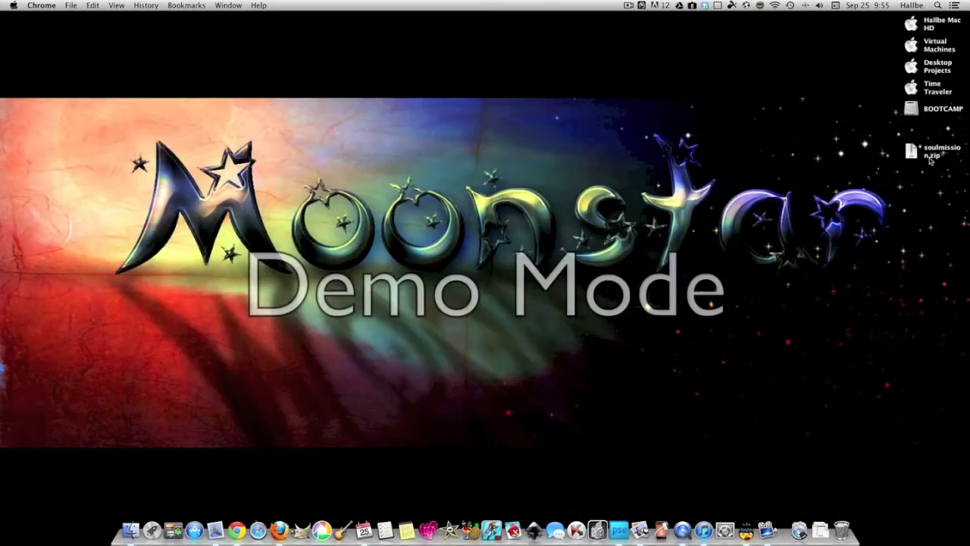
Unzip soulmission.zip, preview sample.gif, and install SoulMission.ttf through Font Book
double_click(912, 151)
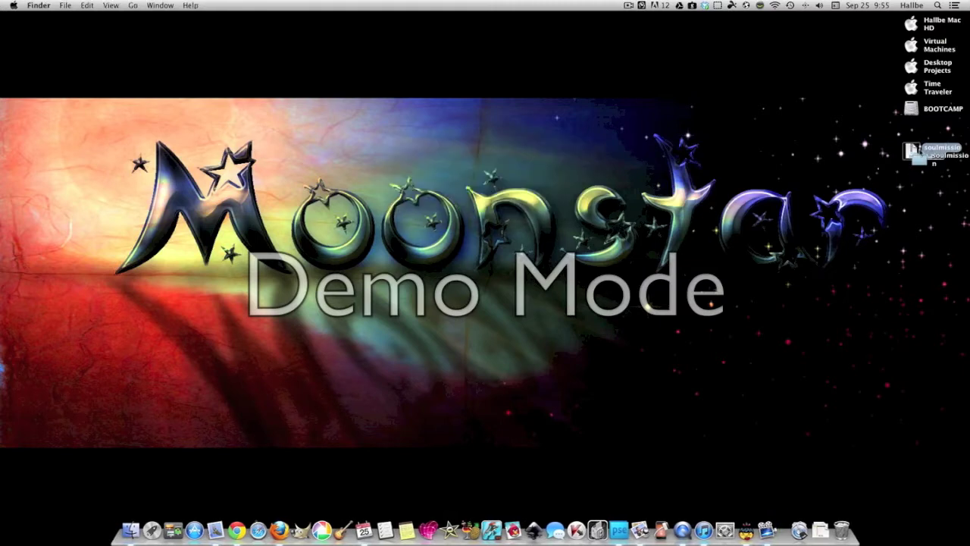
double_click(917, 154)
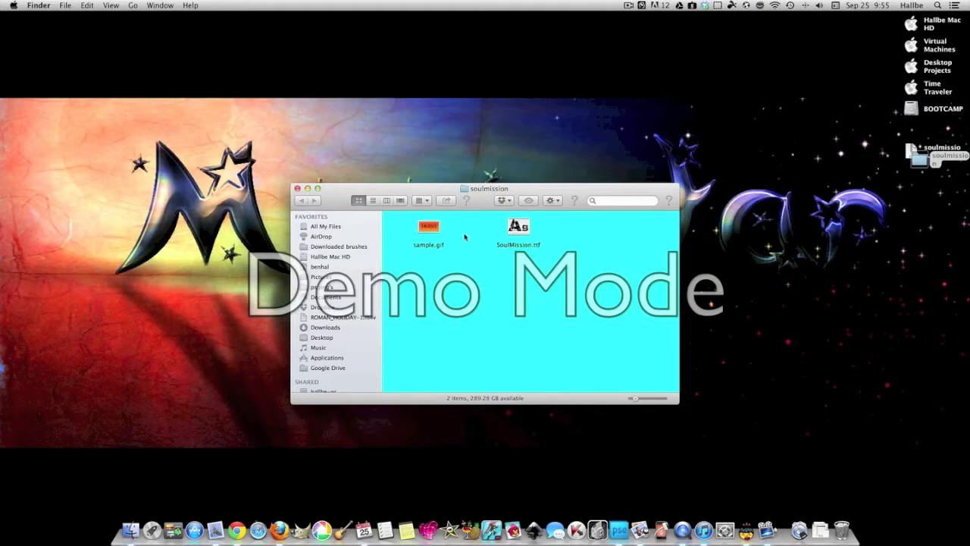
double_click(429, 229)
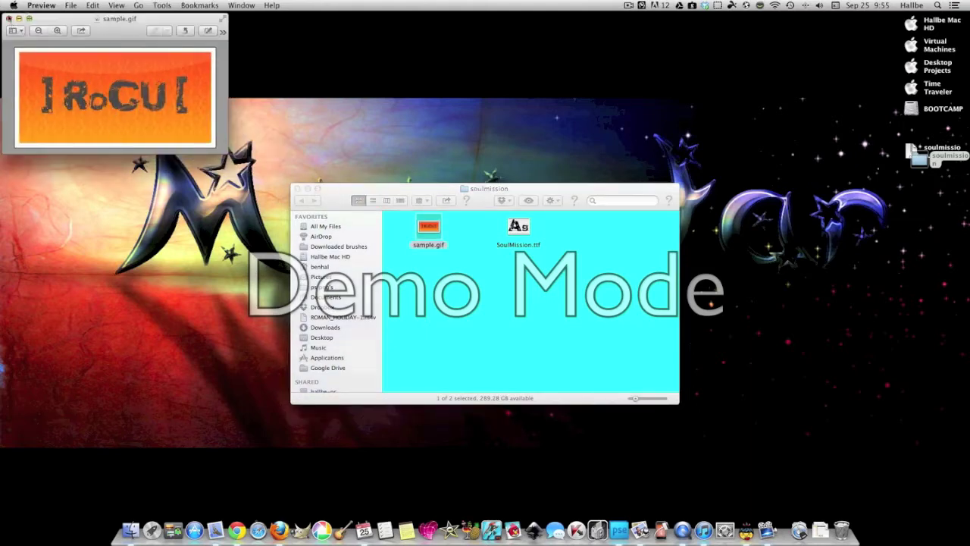
key("super+w")
double_click(519, 227)
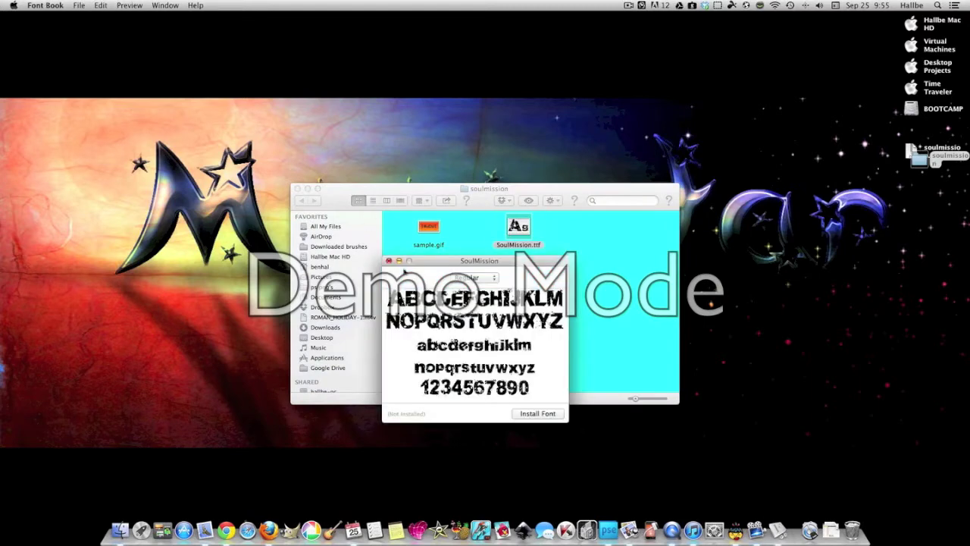
left_click(543, 414)
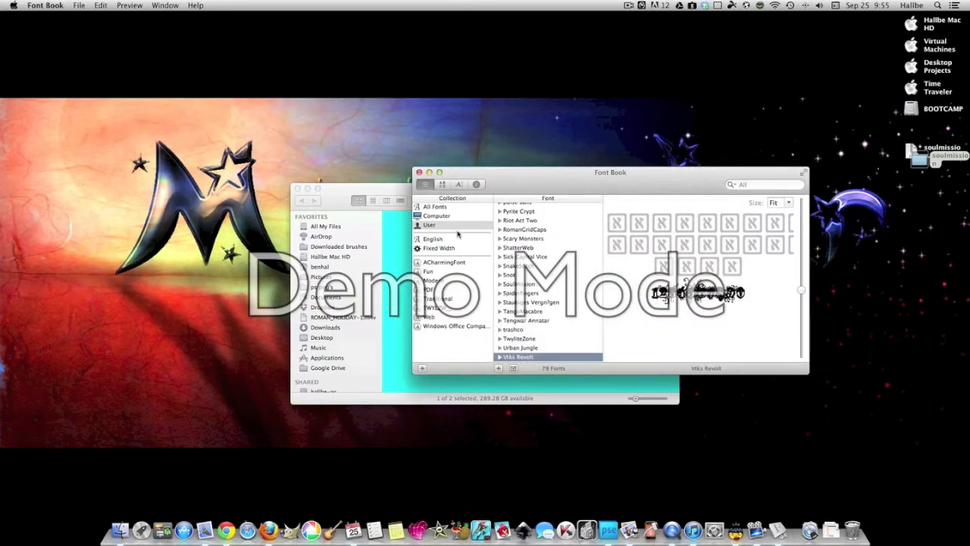
scroll(574, 314, "down", 1)
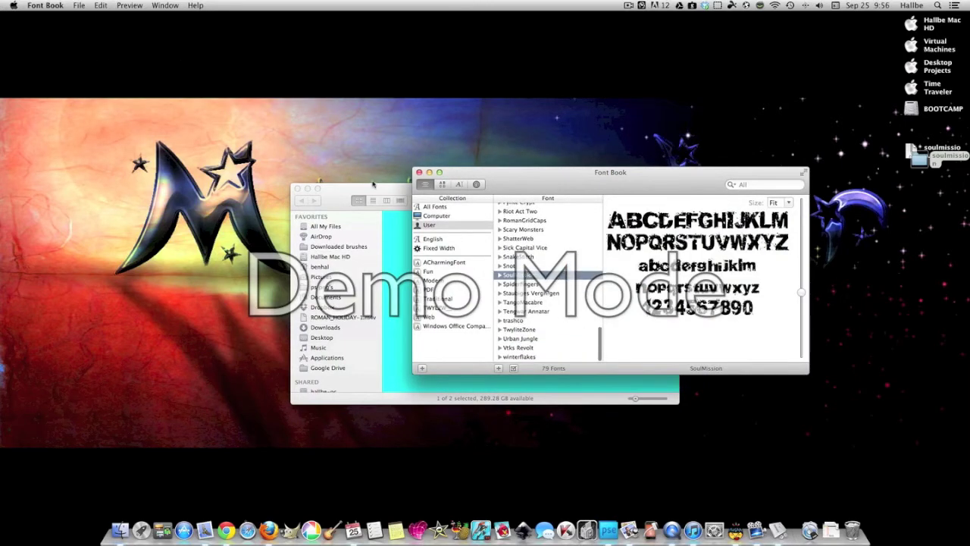
Close Font Book and the folder, launch Sumo Paint Air, and create a maximised new image
left_click(419, 172)
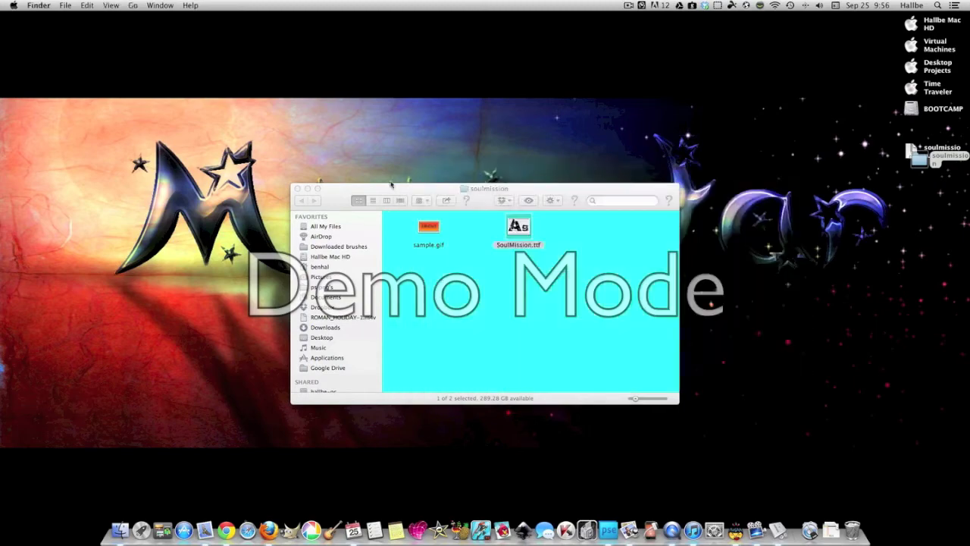
left_click(297, 189)
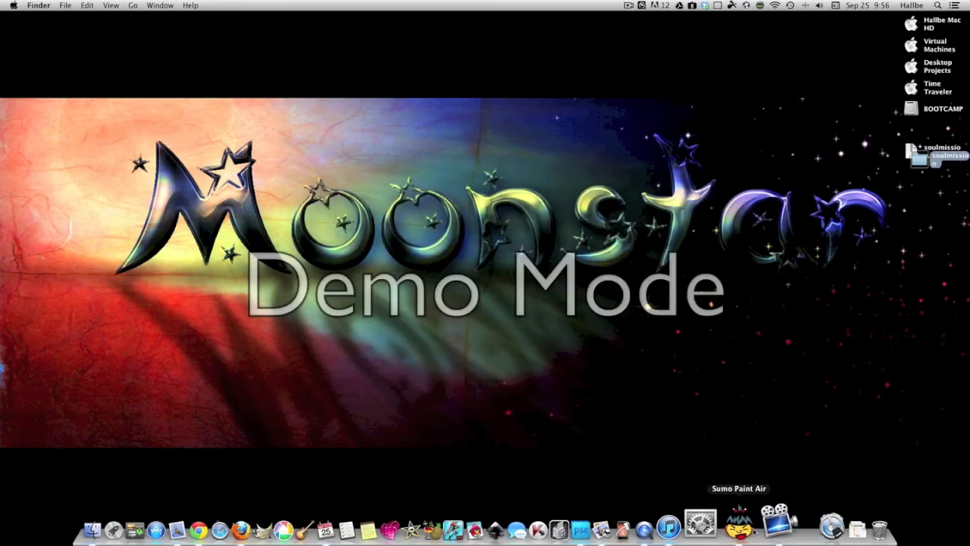
left_click(733, 522)
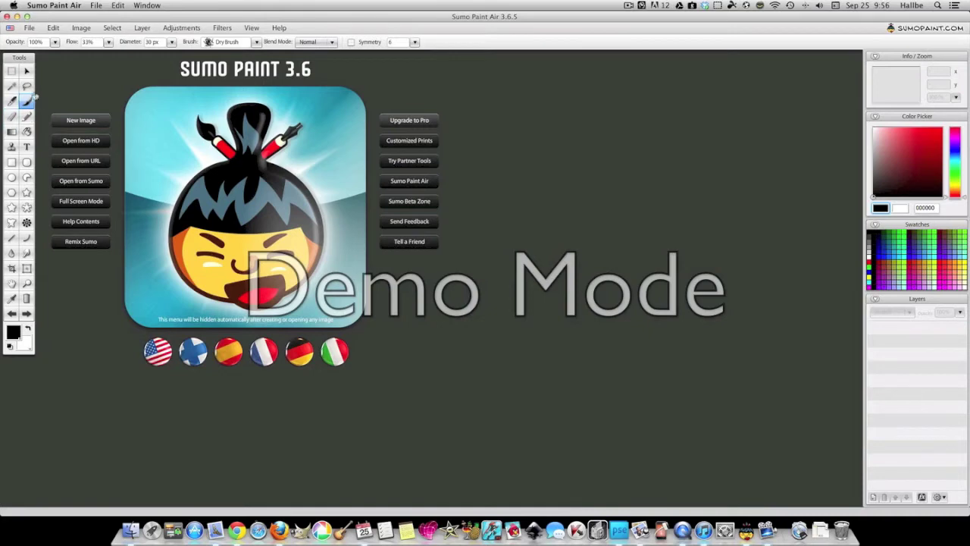
left_click(81, 121)
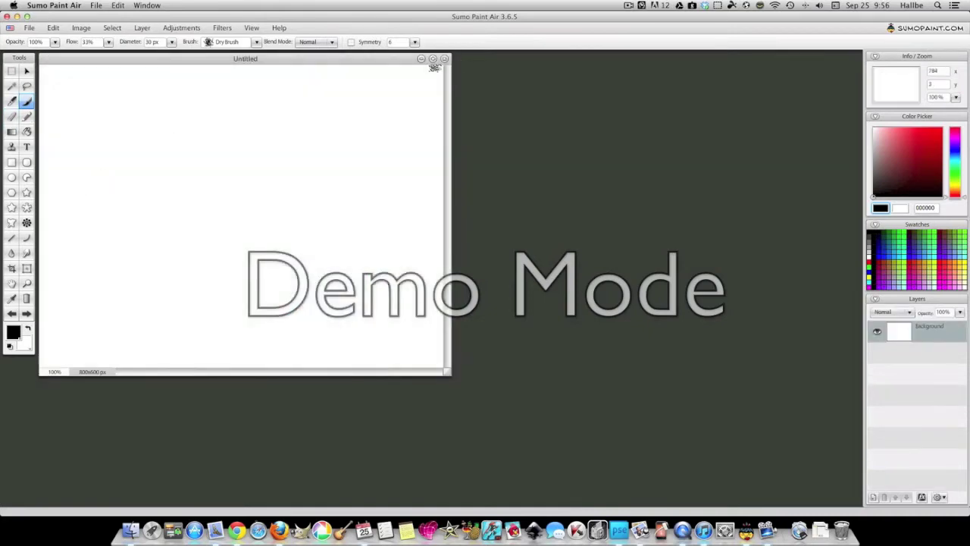
left_click(433, 60)
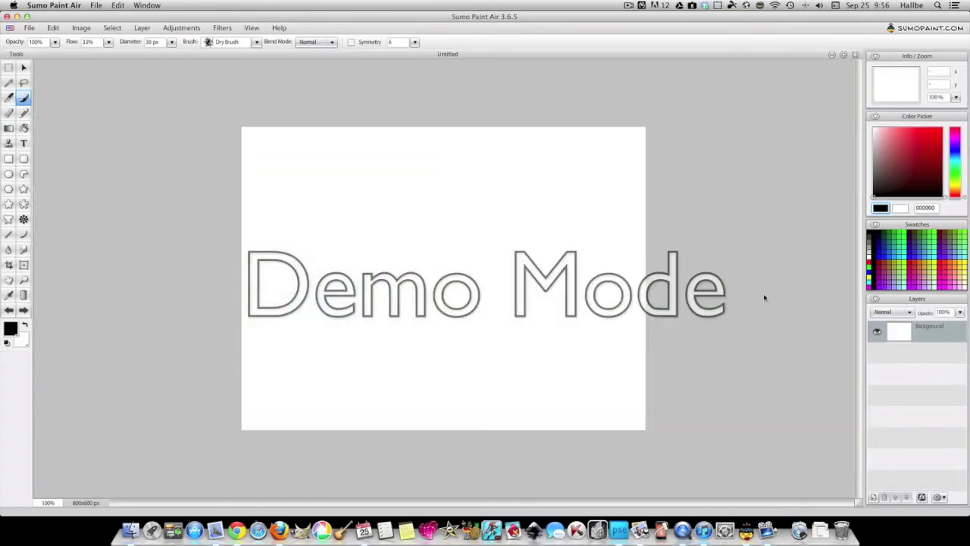
Fill the canvas with a reversed olive-to-cream radial gradient and add an empty Layer 1
left_click(9, 128)
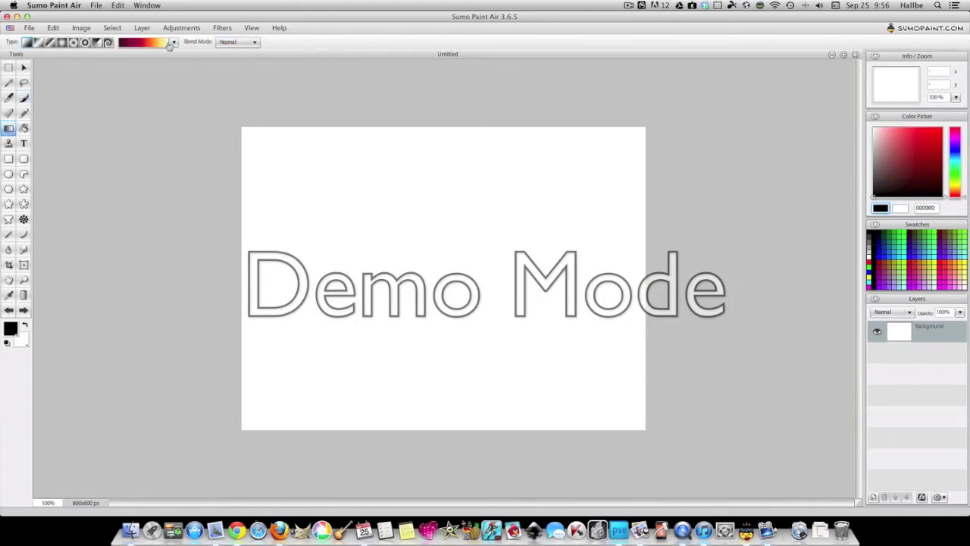
left_click(175, 43)
left_click(178, 106)
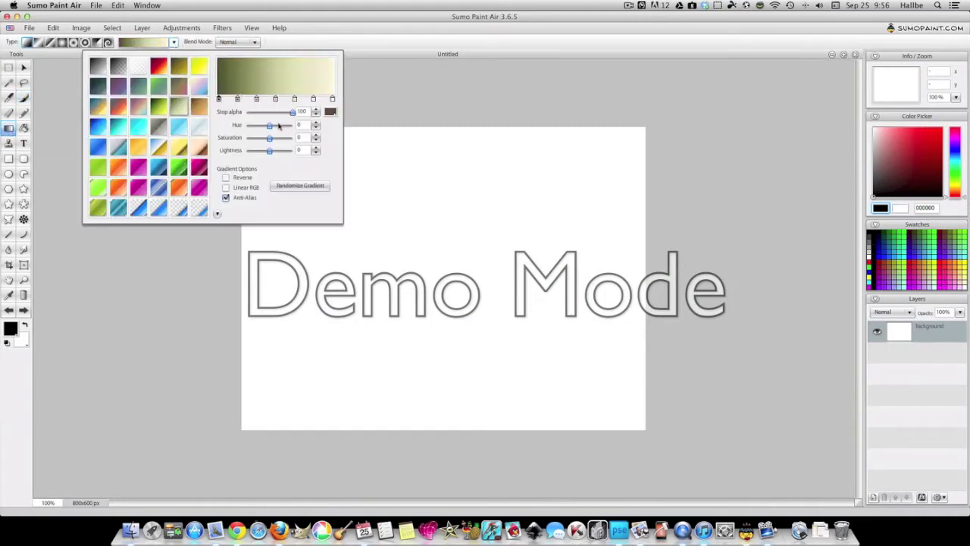
left_click(60, 42)
left_click(174, 42)
left_click(226, 177)
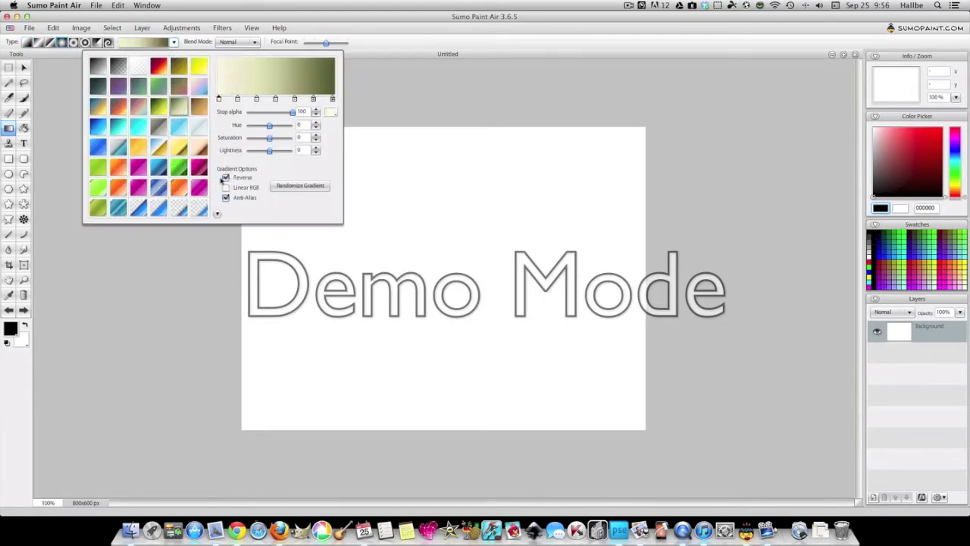
left_click(64, 44)
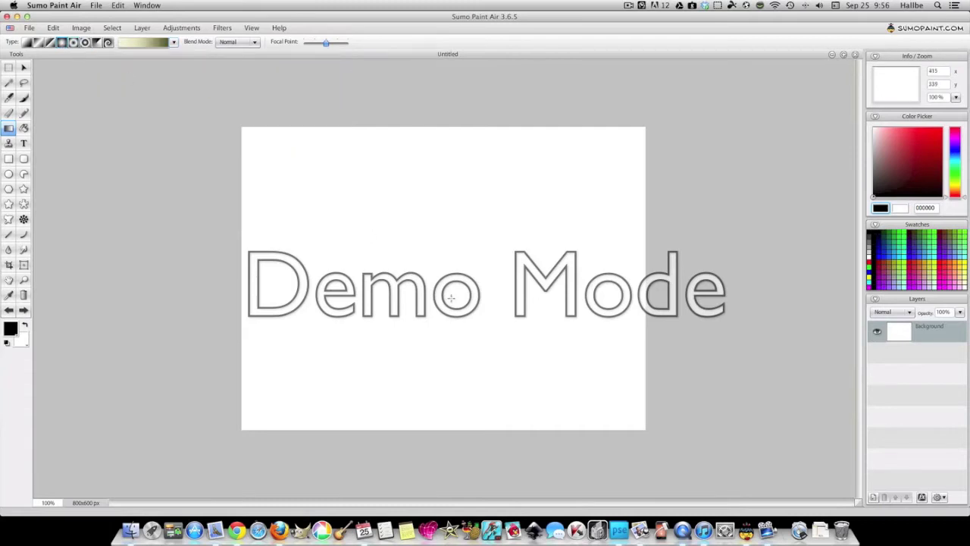
left_click_drag(441, 270, 703, 506)
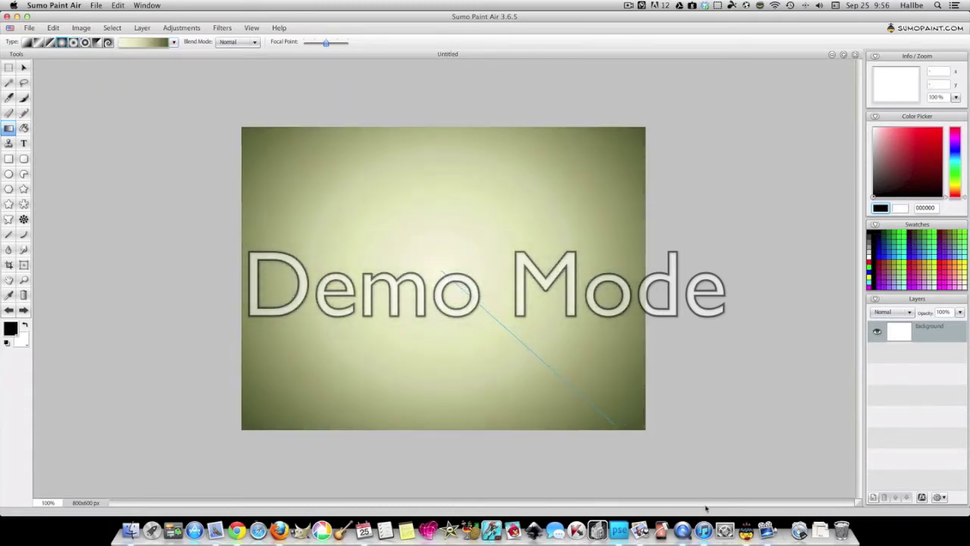
left_click(873, 498)
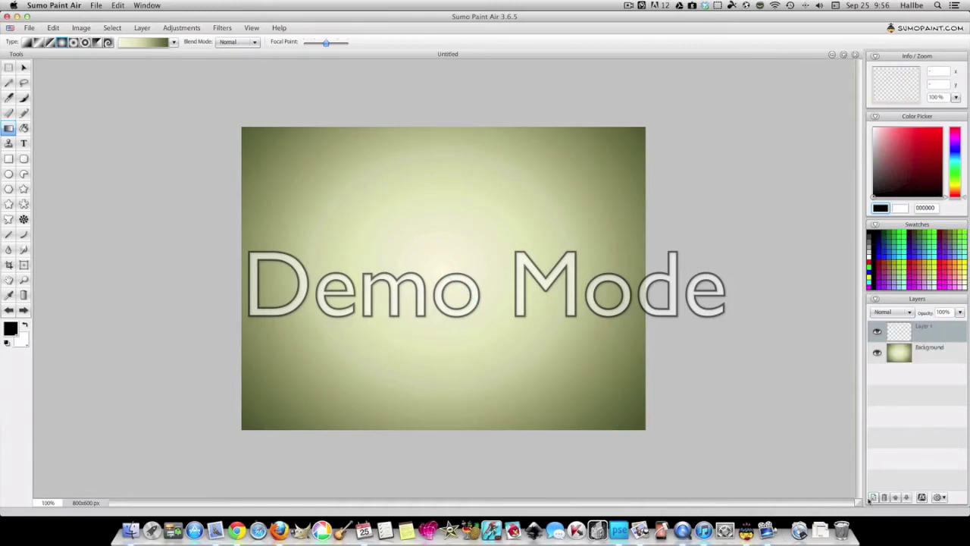
left_click(23, 144)
left_click(106, 42)
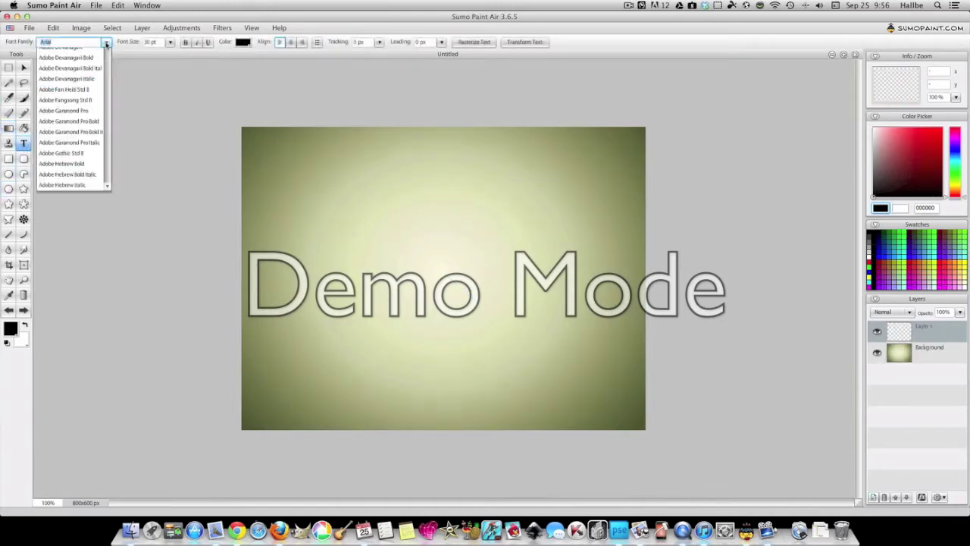
left_click_drag(107, 70, 106, 304)
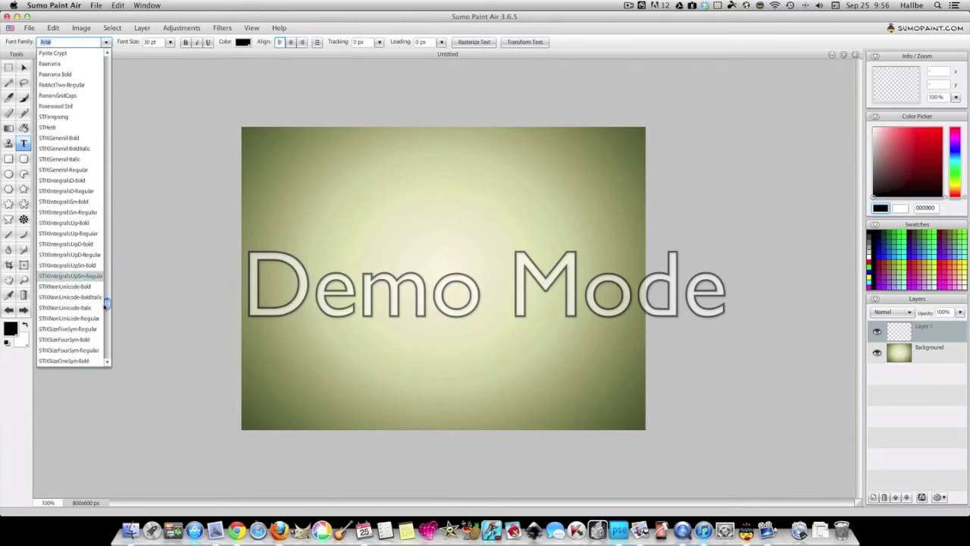
left_click_drag(106, 304, 107, 327)
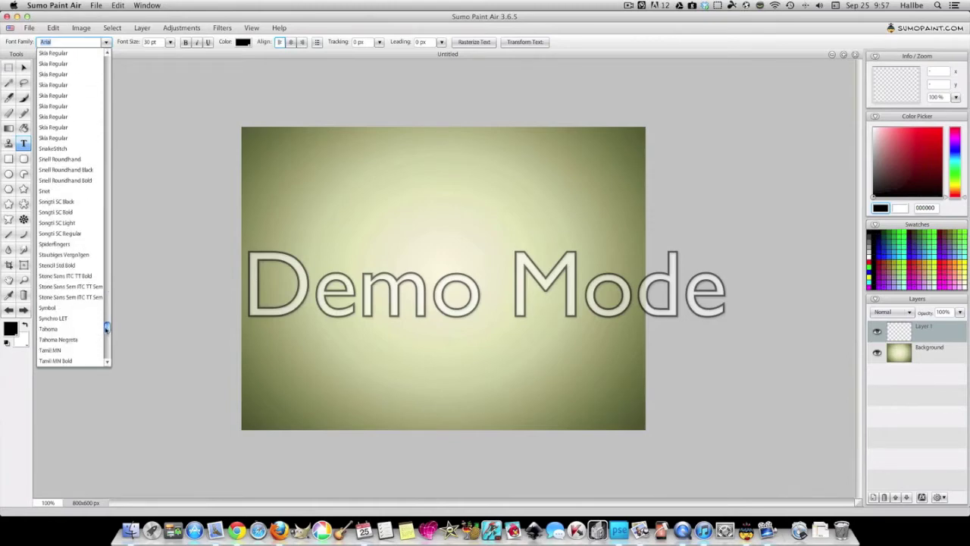
left_click_drag(107, 327, 107, 324)
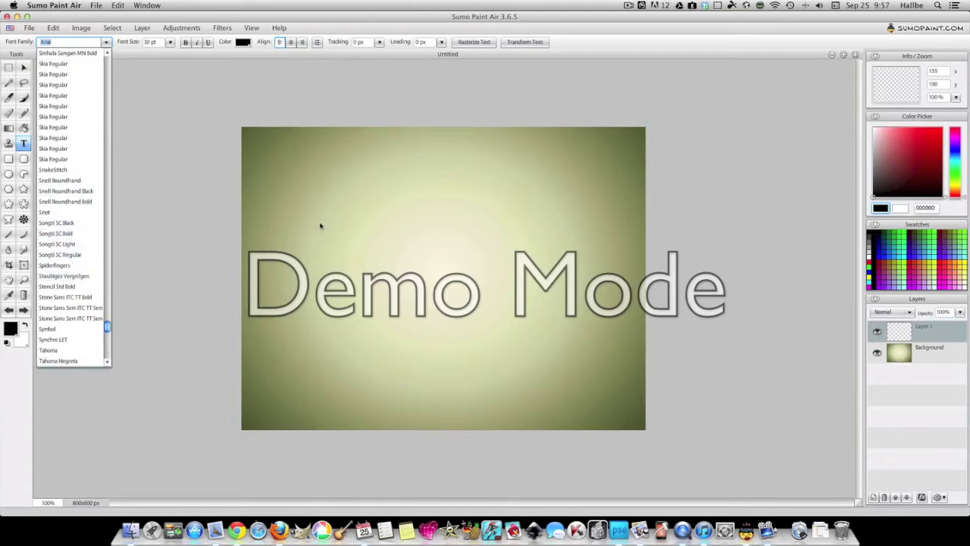
left_click(16, 16)
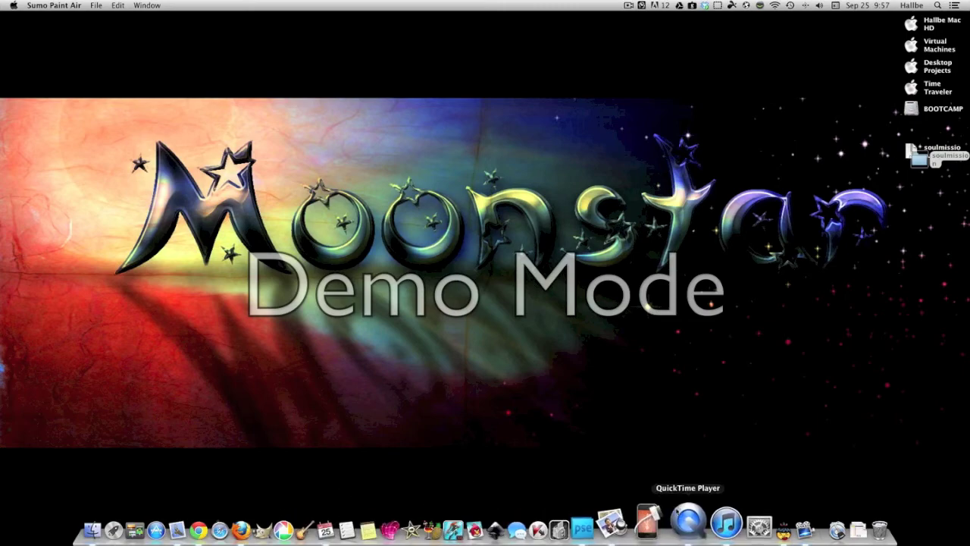
left_click(713, 519)
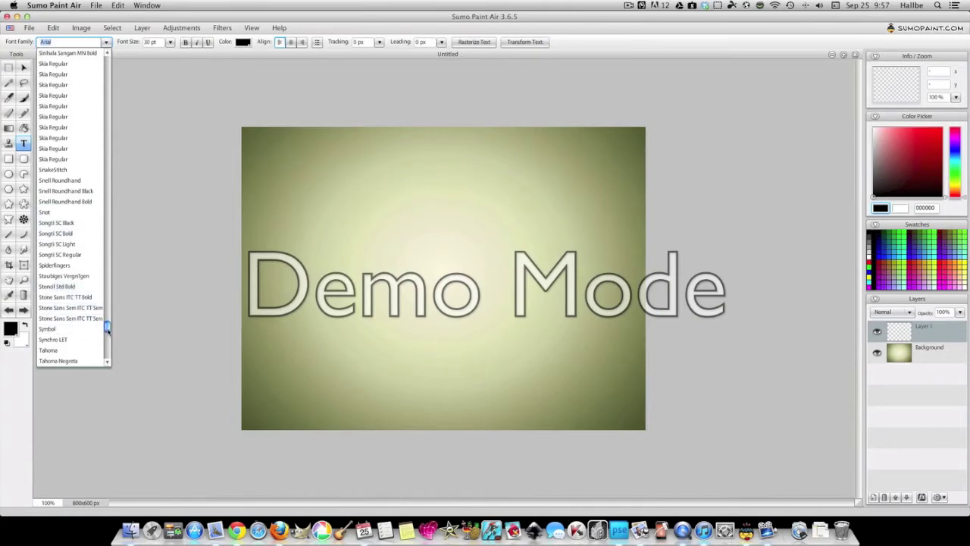
Quit Sumo Paint Air and relaunch it from a Spotlight search for 'sumo'
left_click_drag(107, 327, 107, 329)
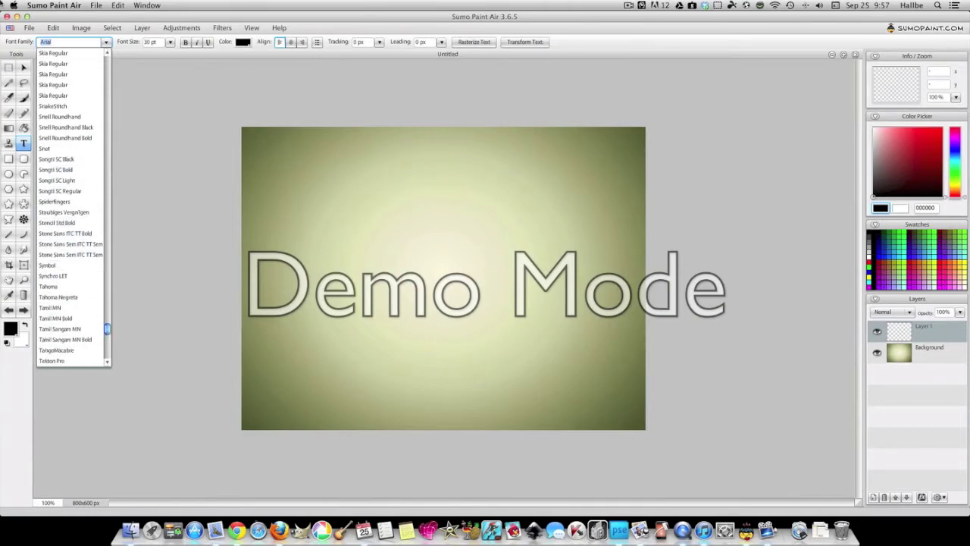
left_click(6, 16)
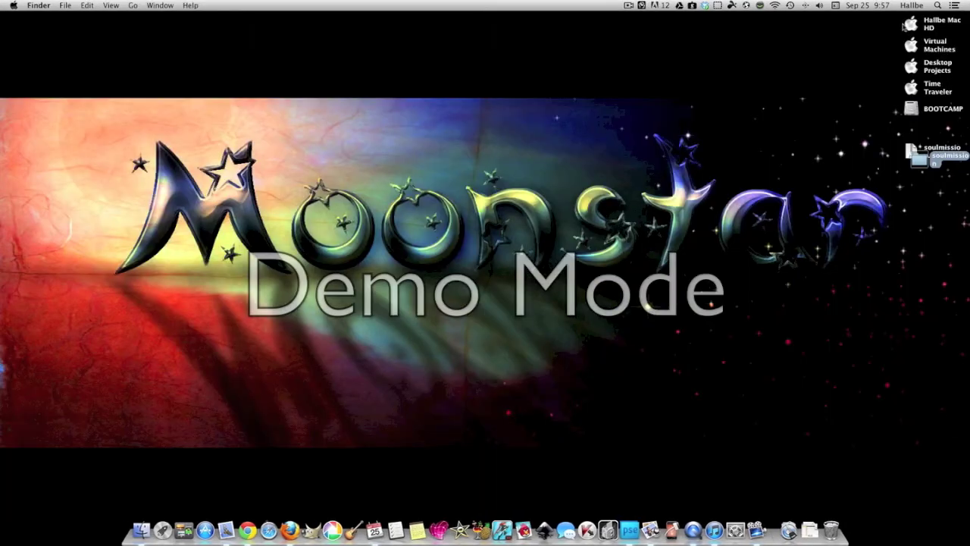
left_click(939, 6)
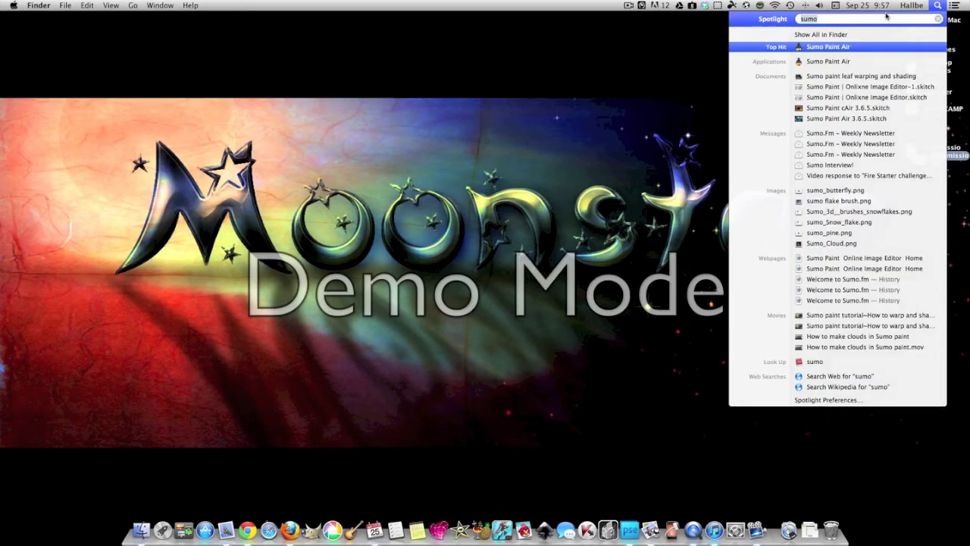
left_click(838, 61)
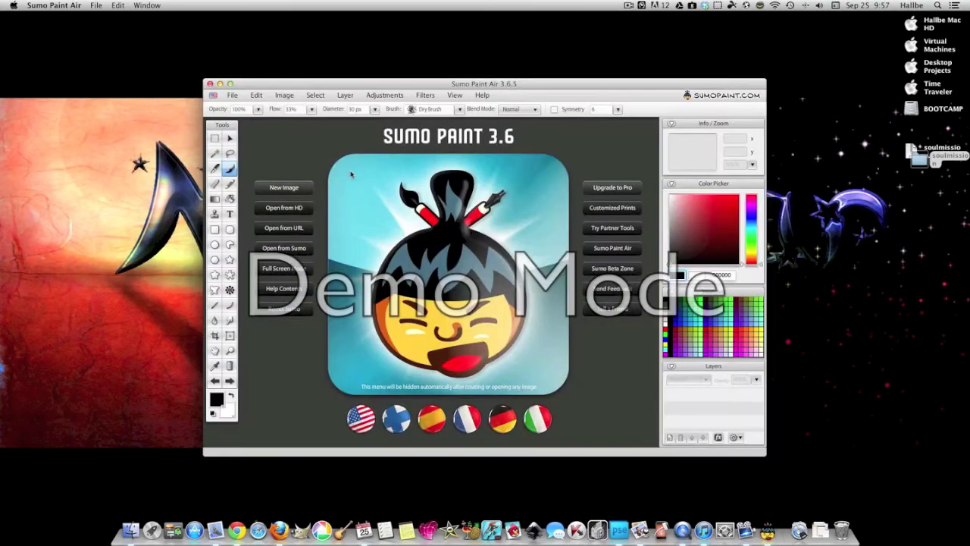
Maximise the app and create a new 800x600 image filling the workspace
double_click(458, 88)
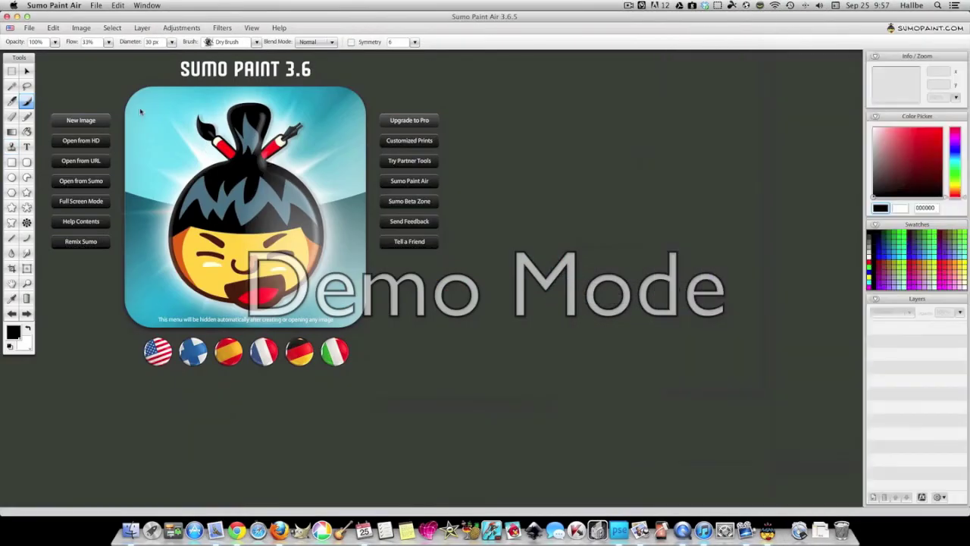
left_click(81, 120)
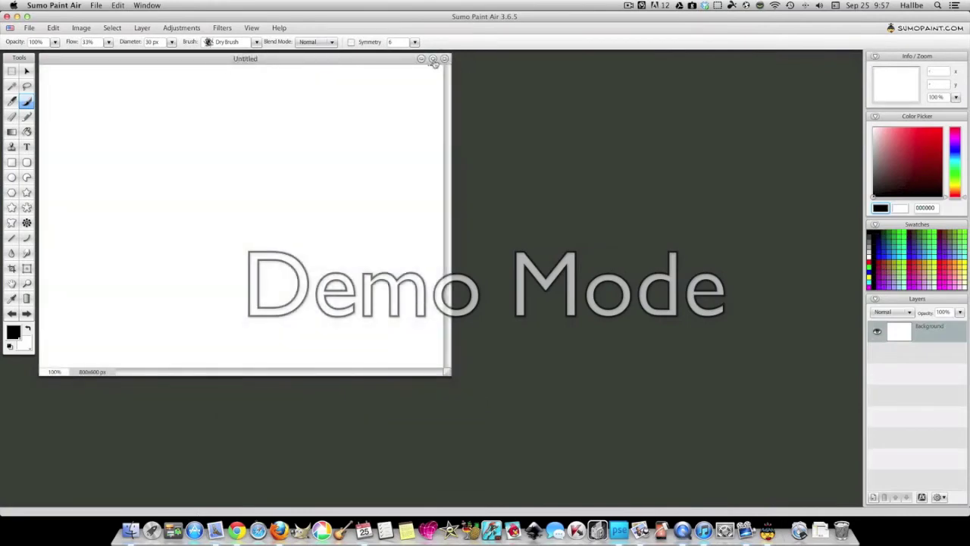
left_click(433, 59)
Drag a reversed olive-to-cream radial gradient outward from the canvas centre
left_click(9, 128)
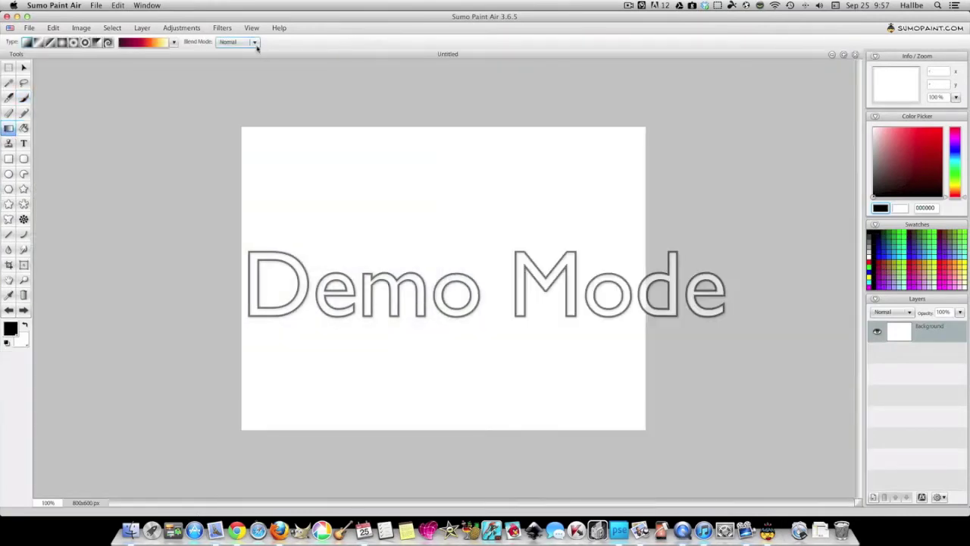
left_click(174, 42)
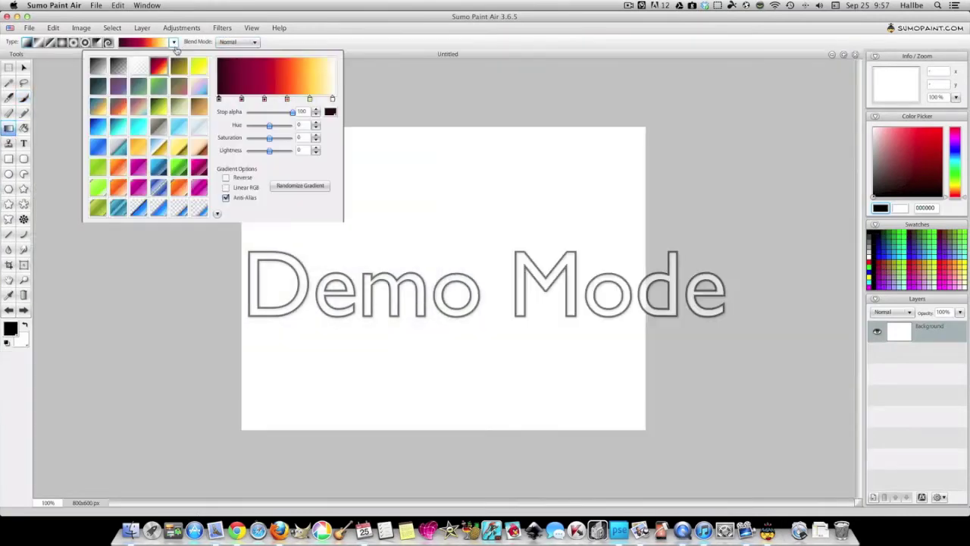
left_click(176, 108)
left_click(225, 178)
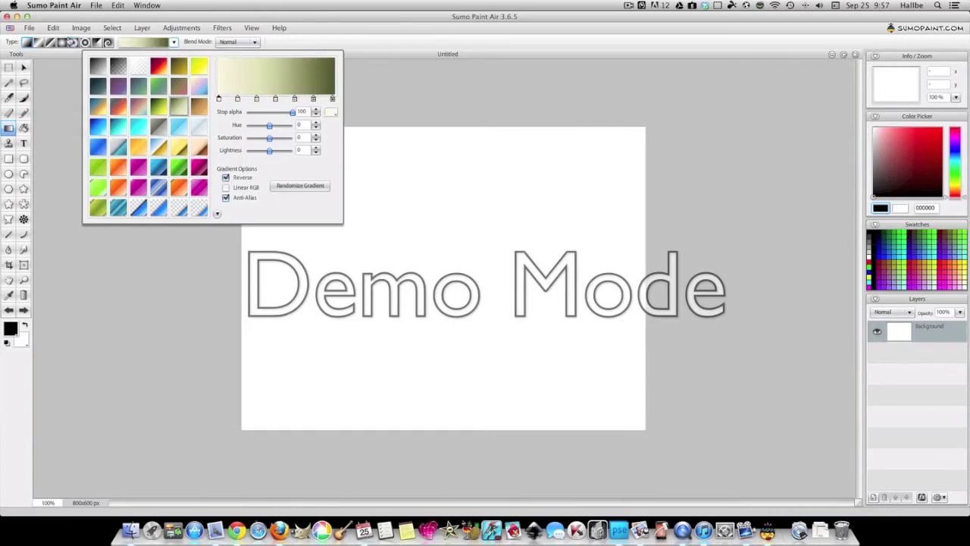
left_click(64, 43)
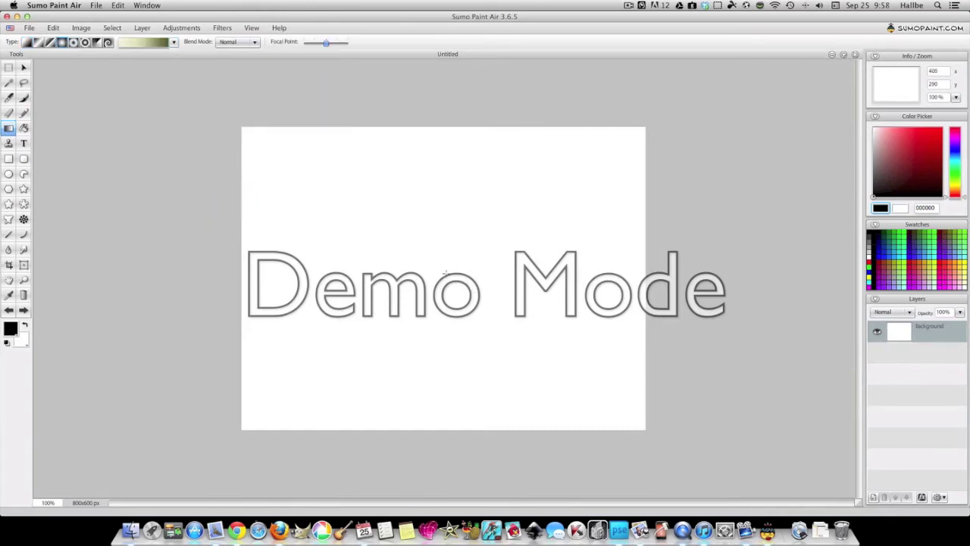
left_click_drag(446, 272, 753, 488)
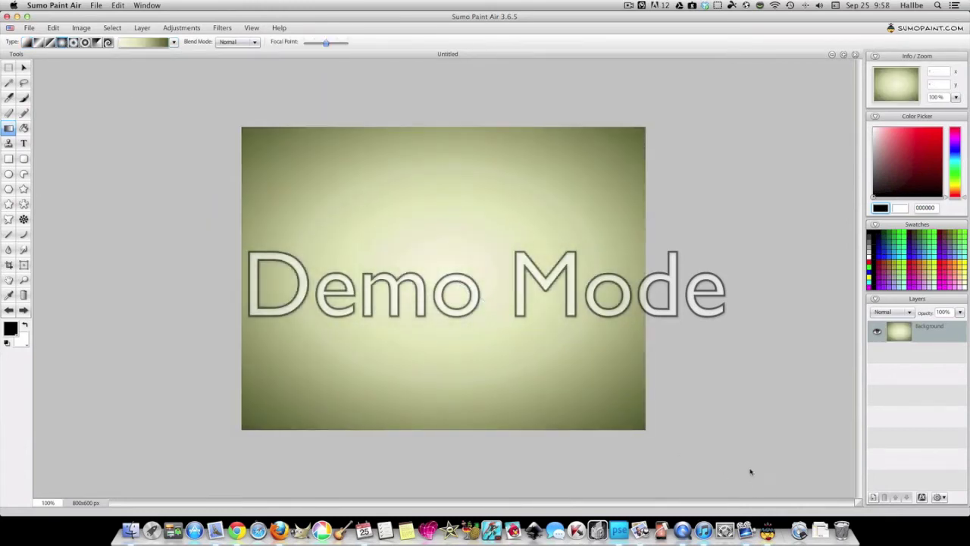
Add a new layer and pick the SoulMission font for the Text tool
left_click(874, 498)
left_click(23, 143)
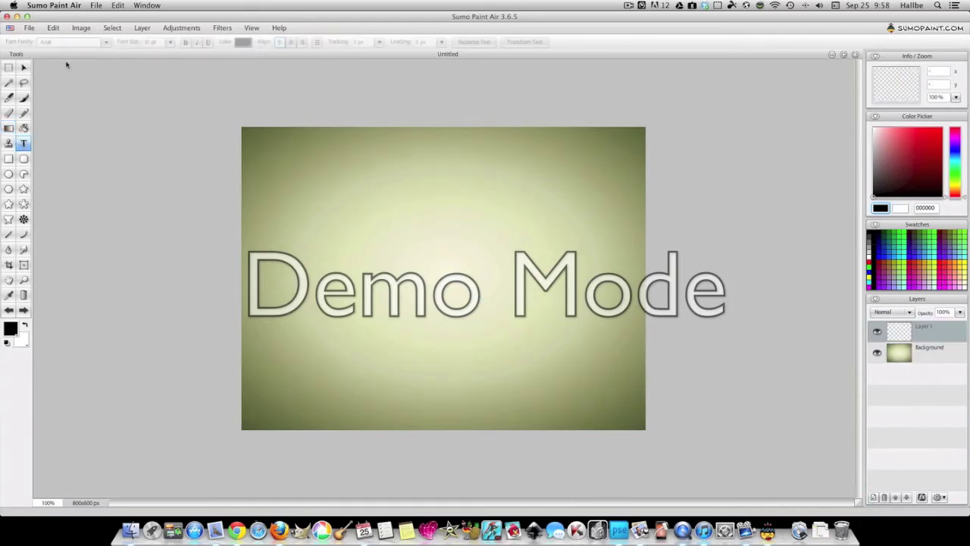
left_click(106, 42)
left_click_drag(108, 68, 115, 326)
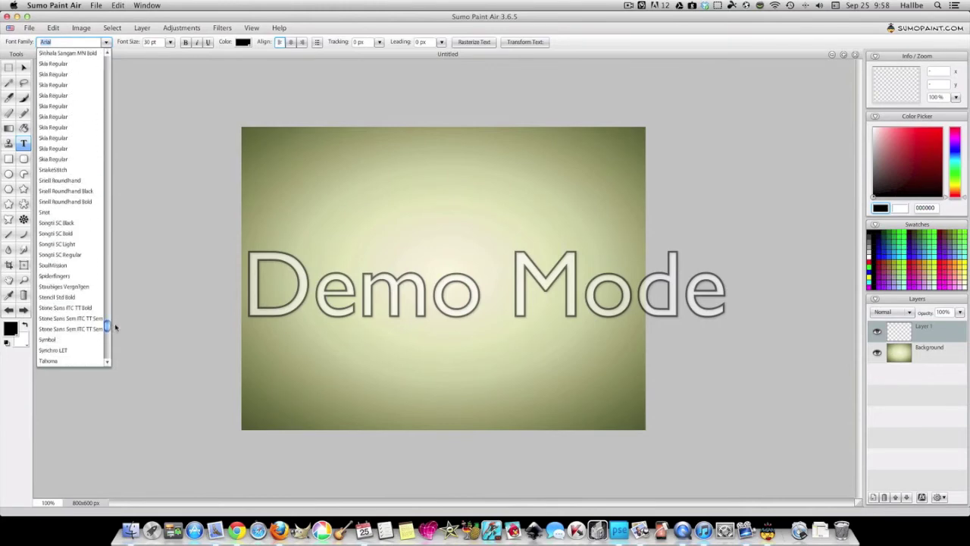
left_click(71, 266)
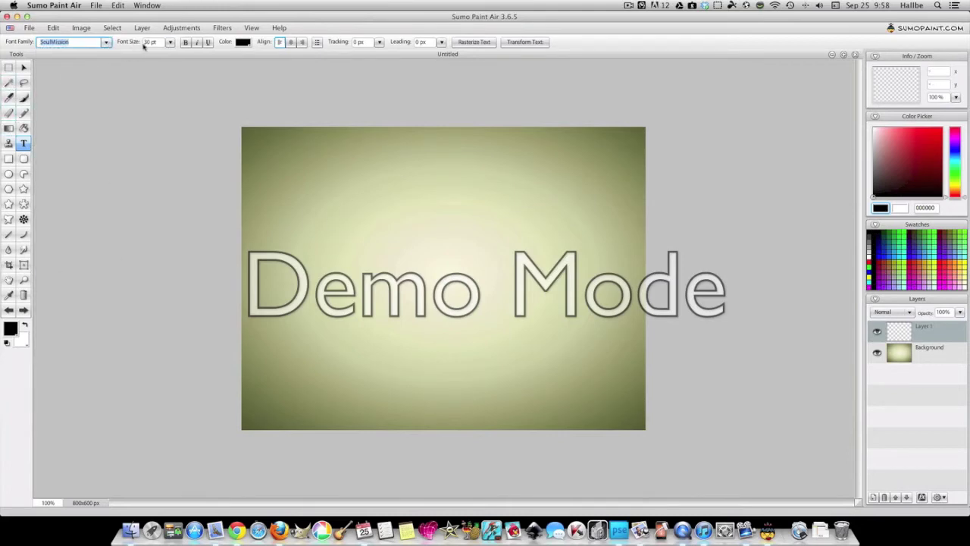
Set the font size to 125 pt and type 'Soul' in a text box below centre
left_click(171, 43)
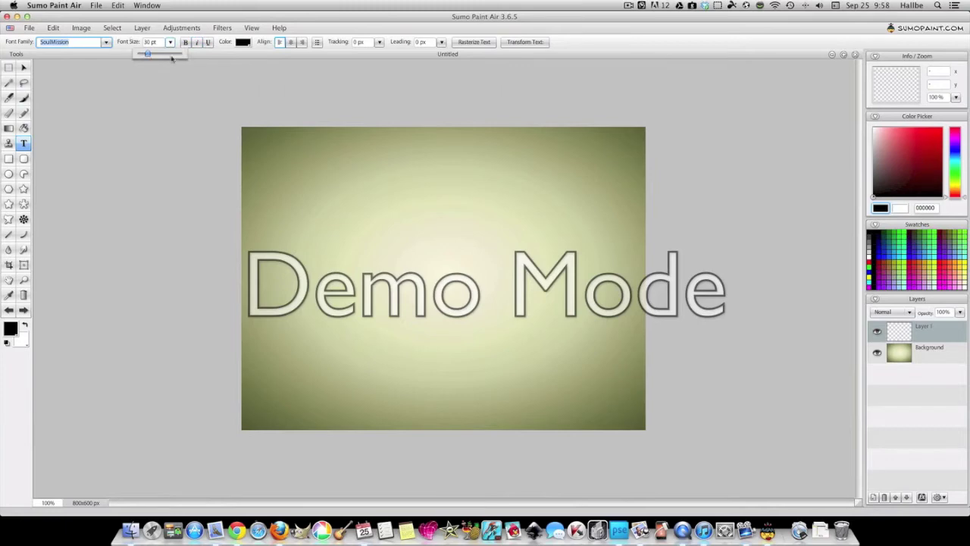
left_click_drag(172, 58, 185, 54)
left_click_drag(434, 284, 485, 333)
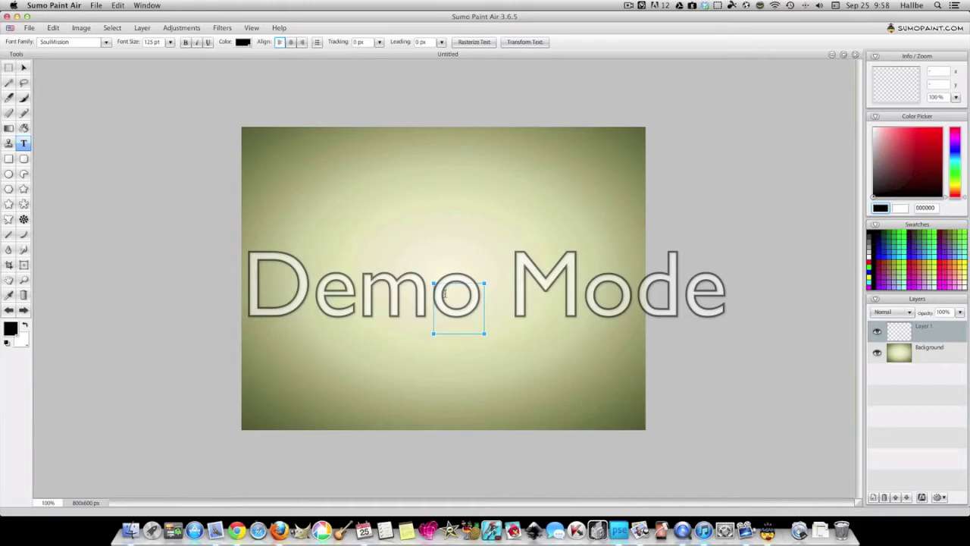
type("Soul")
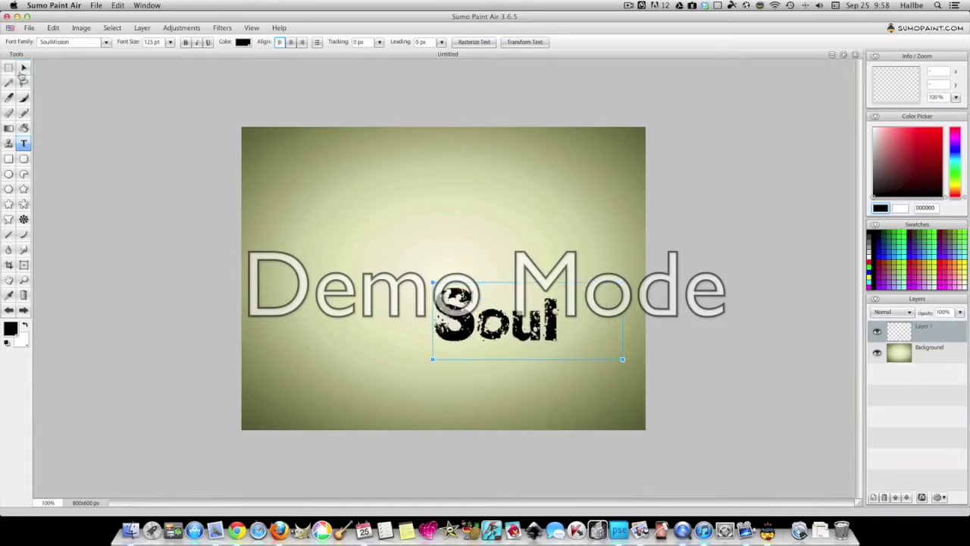
left_click(24, 67)
Move 'Soul' up-left, Free Transform it much larger, then add an empty Layer 2
left_click_drag(464, 324, 414, 258)
right_click(444, 280)
left_click(480, 283)
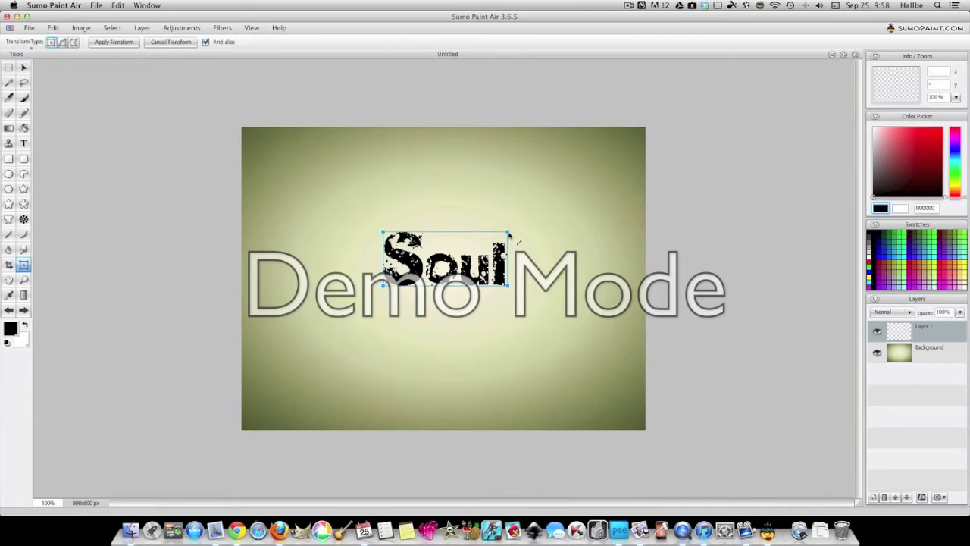
left_click_drag(509, 234, 567, 203)
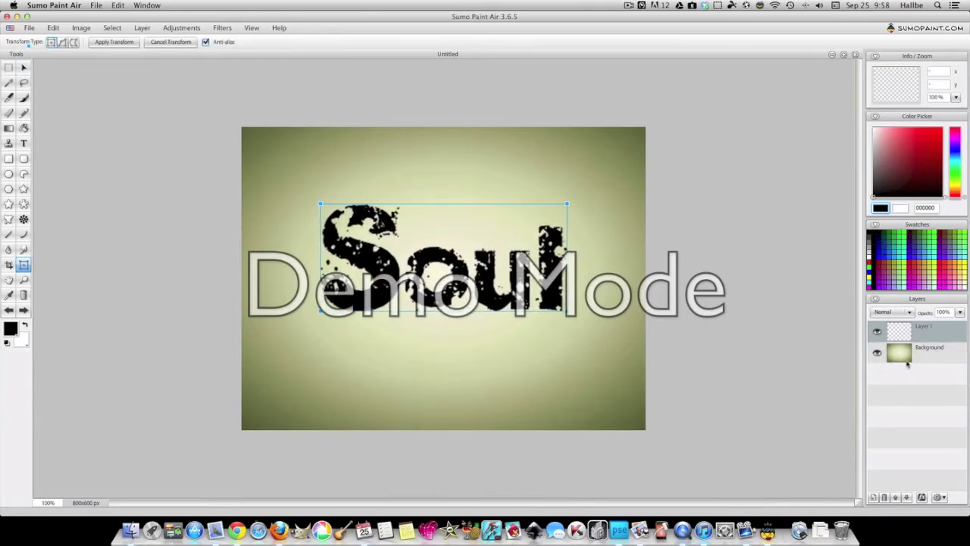
left_click(932, 354)
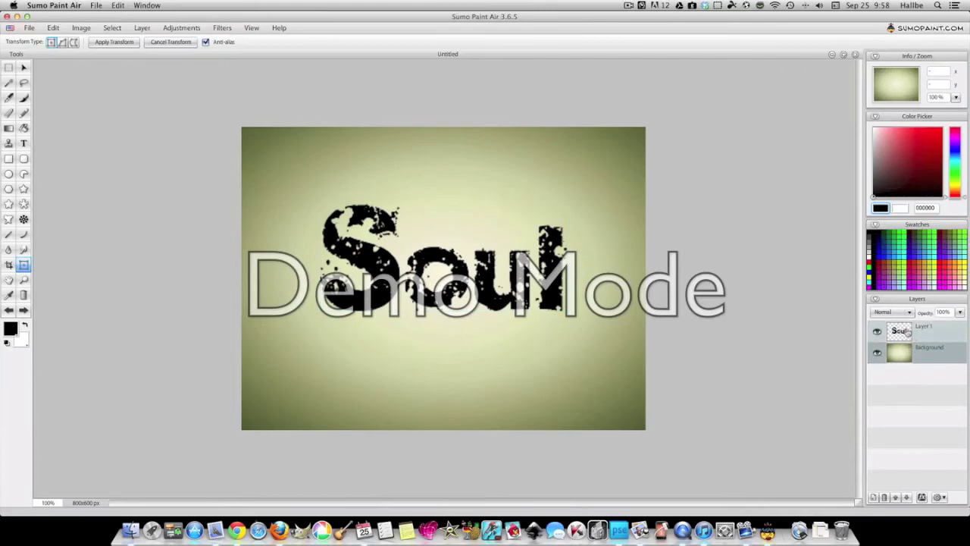
left_click(873, 497)
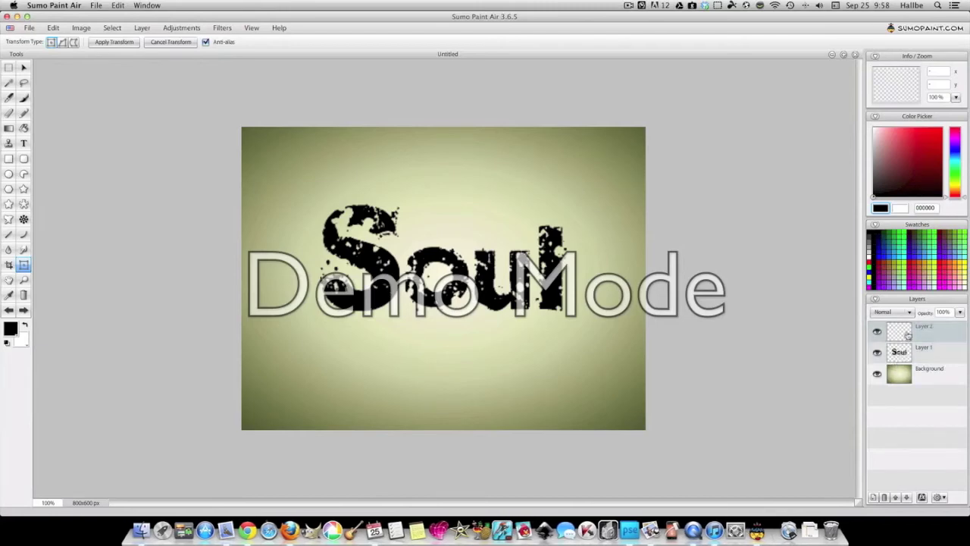
Select the Soul lettering's pixels on Layer 1 and make Layer 2 active
right_click(900, 353)
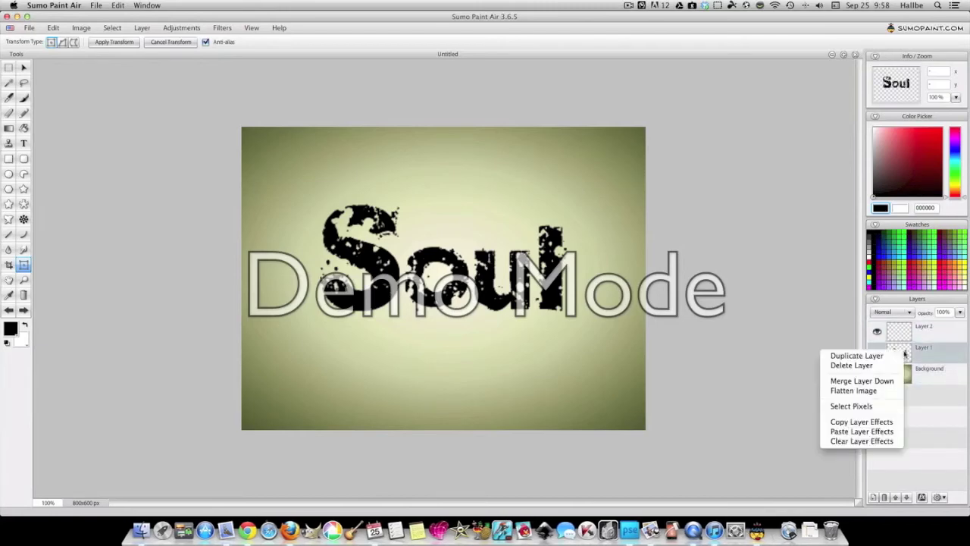
left_click(870, 407)
left_click(923, 331)
double_click(923, 332)
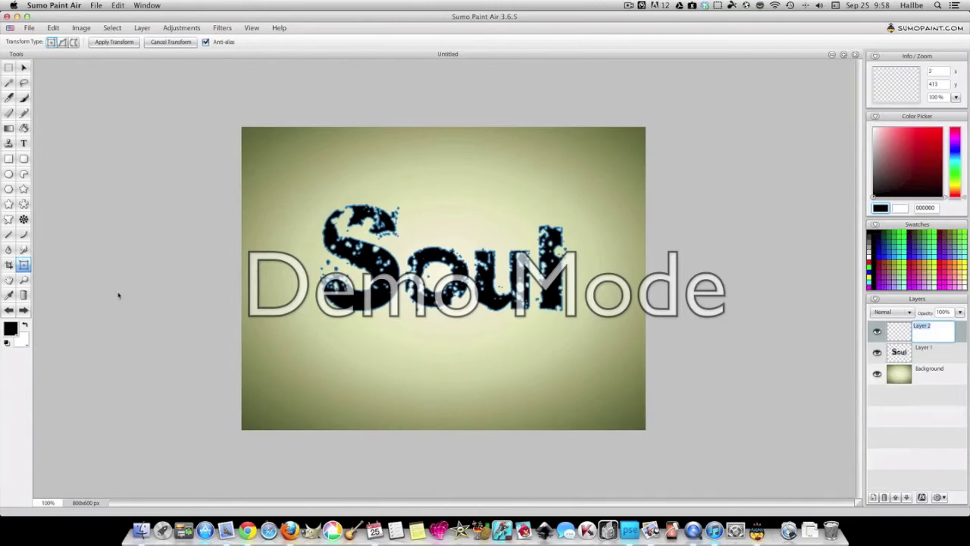
Fill the selection with a non-reversed olive radial gradient from the centre, then deselect
left_click(9, 130)
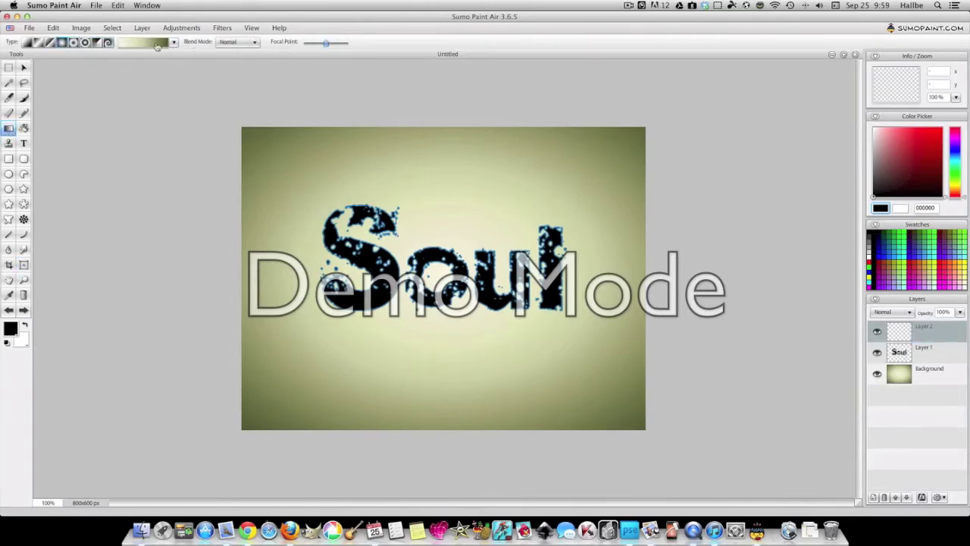
left_click(173, 44)
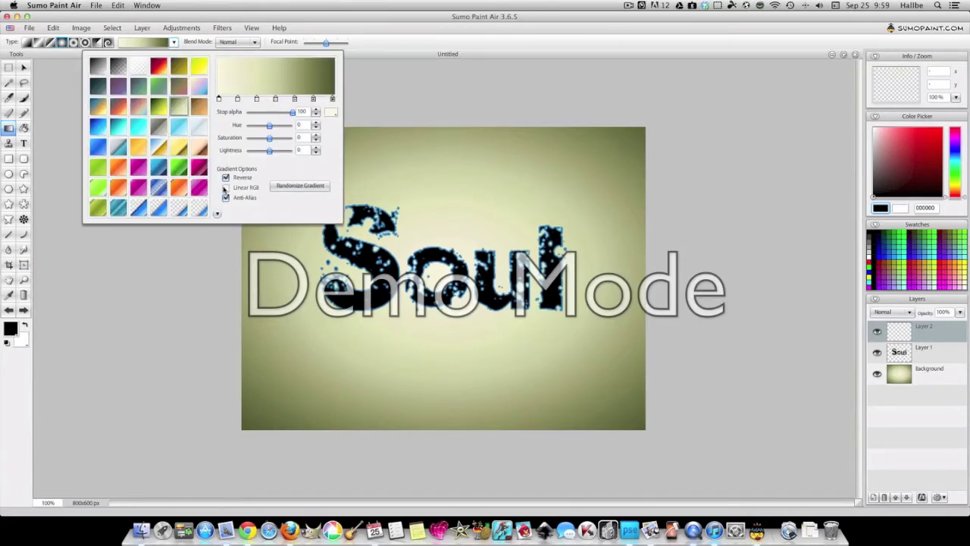
left_click(225, 178)
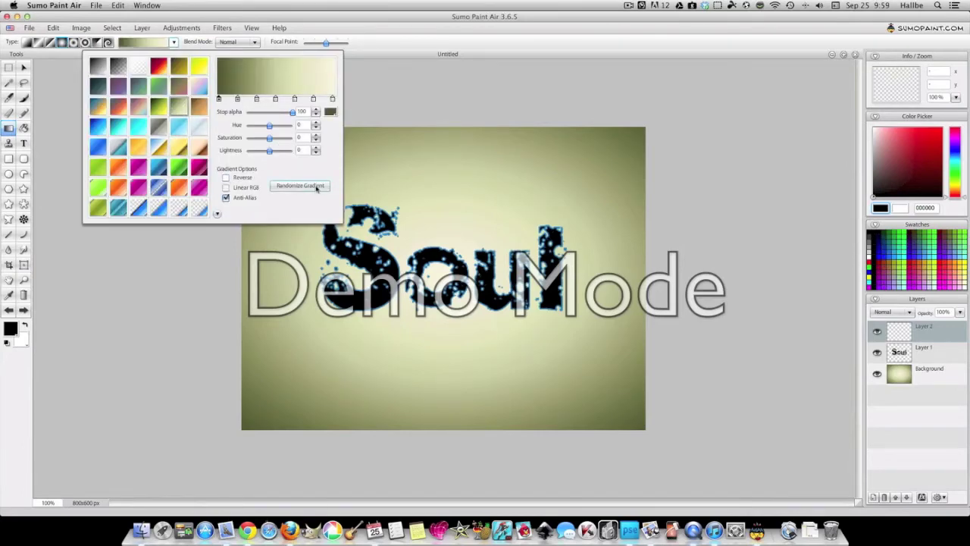
left_click_drag(440, 280, 677, 472)
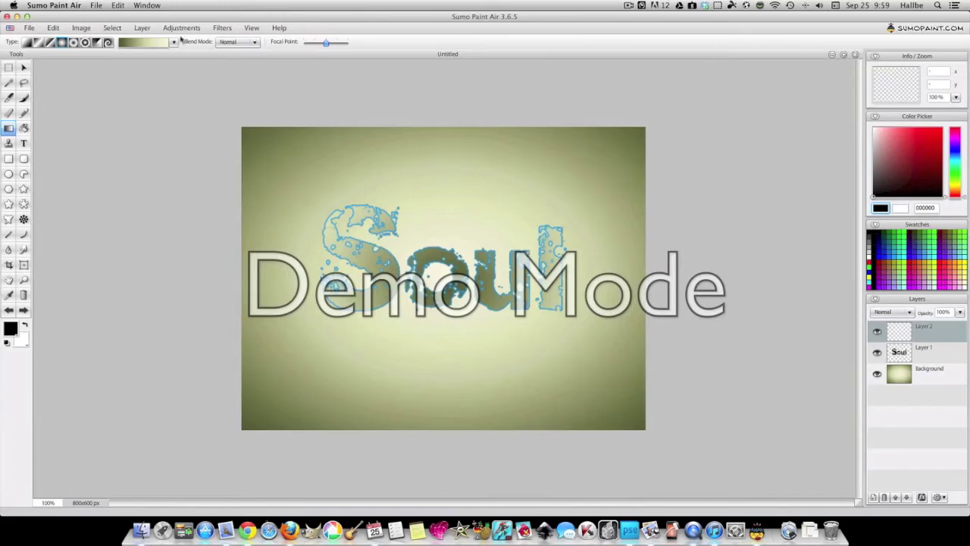
left_click(112, 27)
left_click(113, 50)
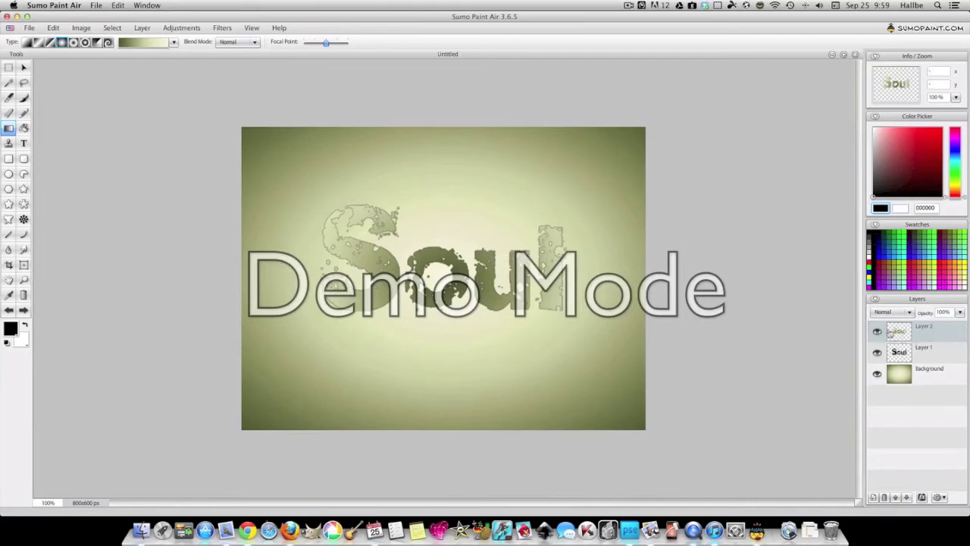
left_click(902, 355)
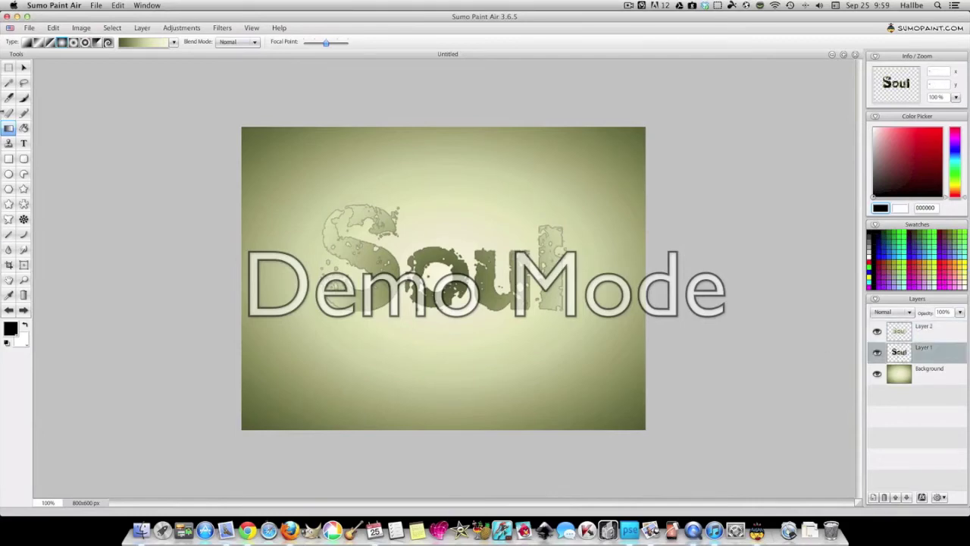
Nudge the dark Soul layer slightly up-left, then merge the gradient layer down into it
left_click(23, 67)
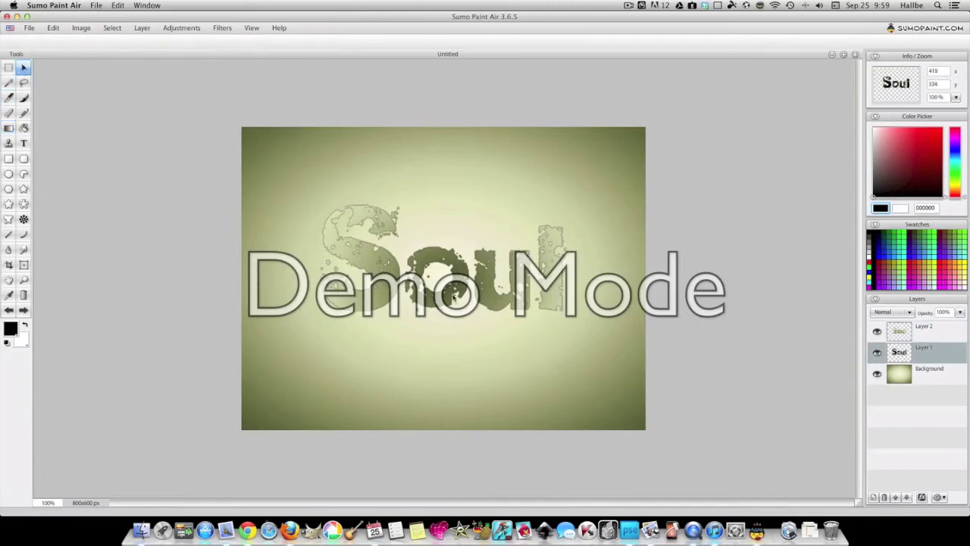
left_click_drag(453, 296, 452, 295)
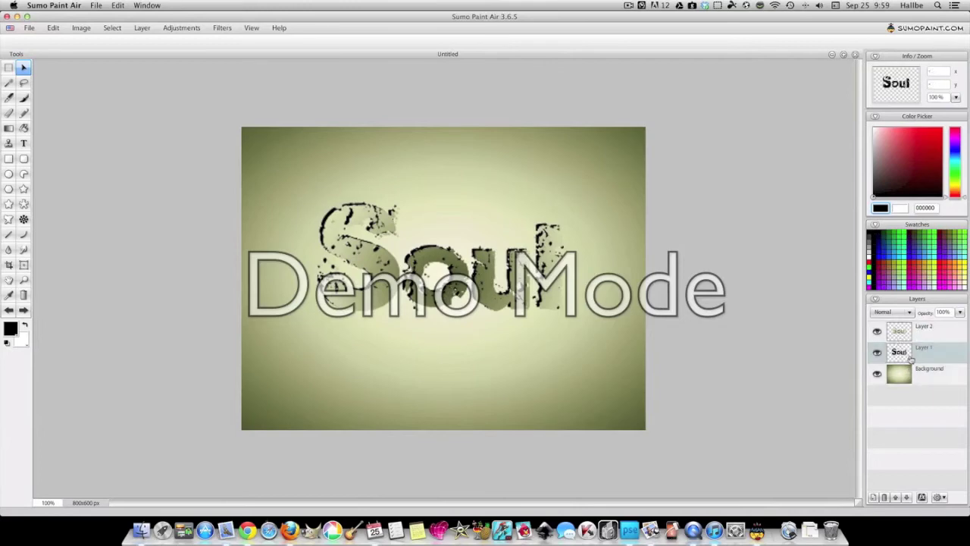
right_click(911, 332)
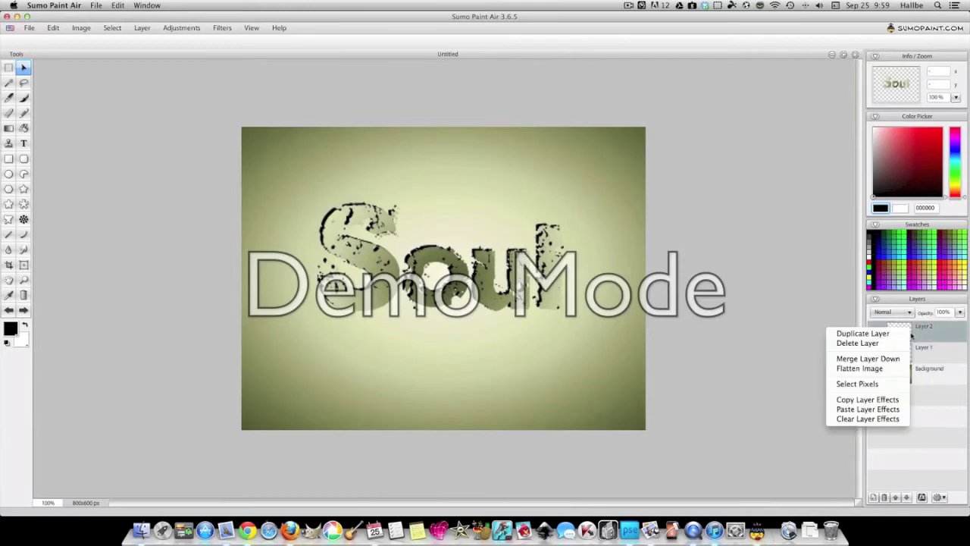
left_click(884, 365)
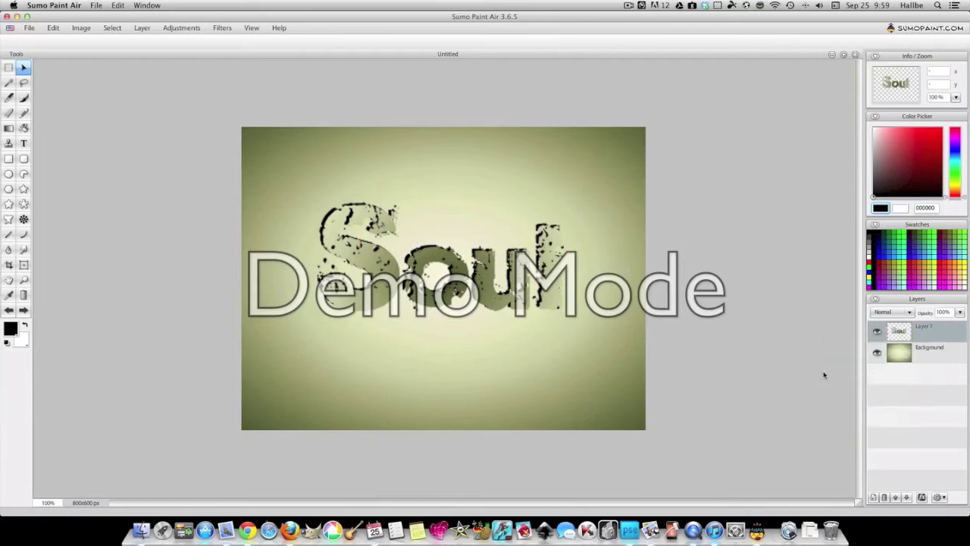
right_click(909, 336)
Duplicate Layer 1, flip the copy vertically, move it below the word, and set 52% opacity
left_click(907, 339)
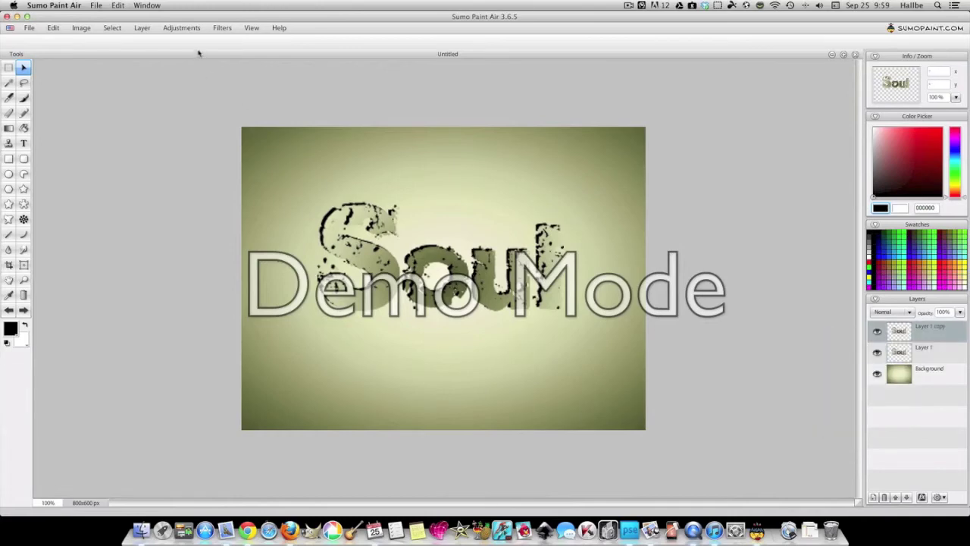
right_click(903, 348)
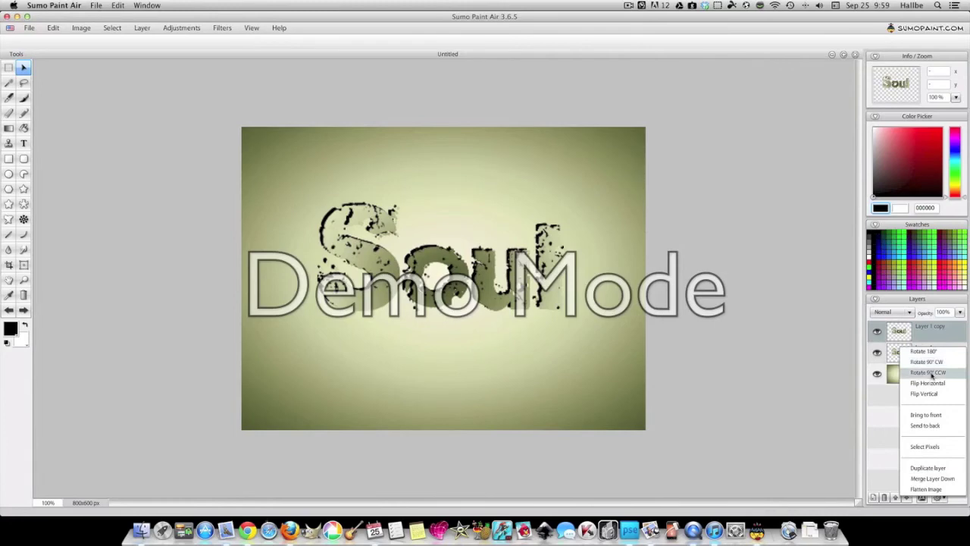
left_click(924, 393)
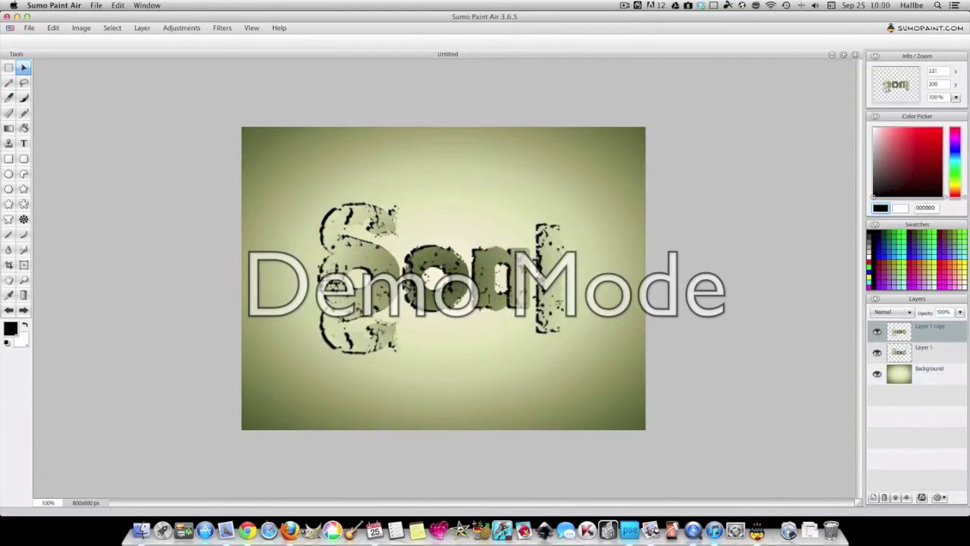
left_click_drag(353, 278, 403, 344)
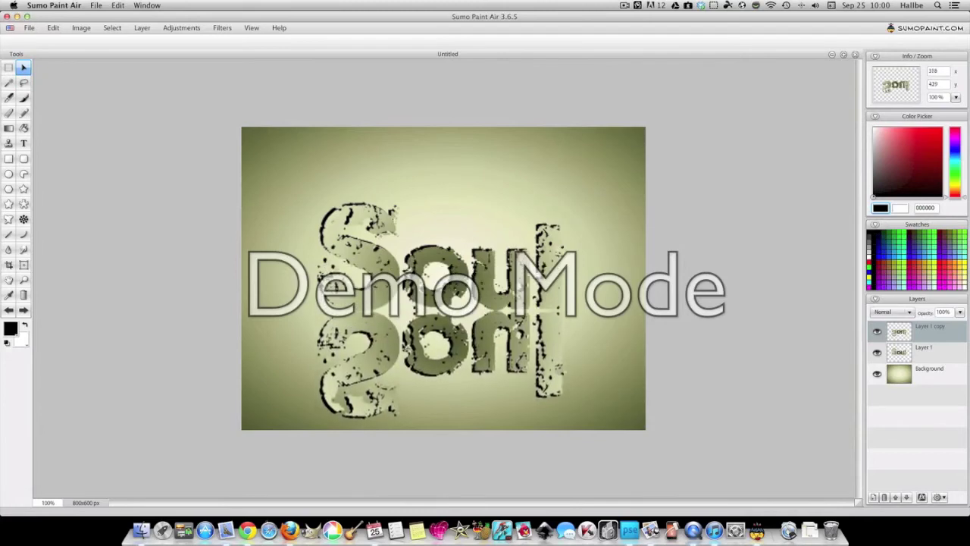
left_click(959, 312)
left_click(938, 325)
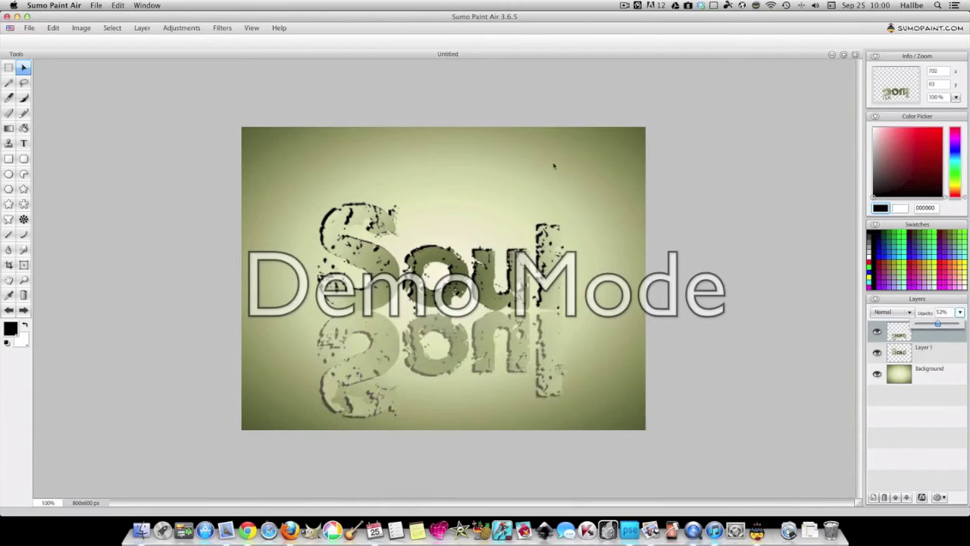
Lower the reflection's brightness in Hue/Saturation so it turns a flat grey
left_click(182, 27)
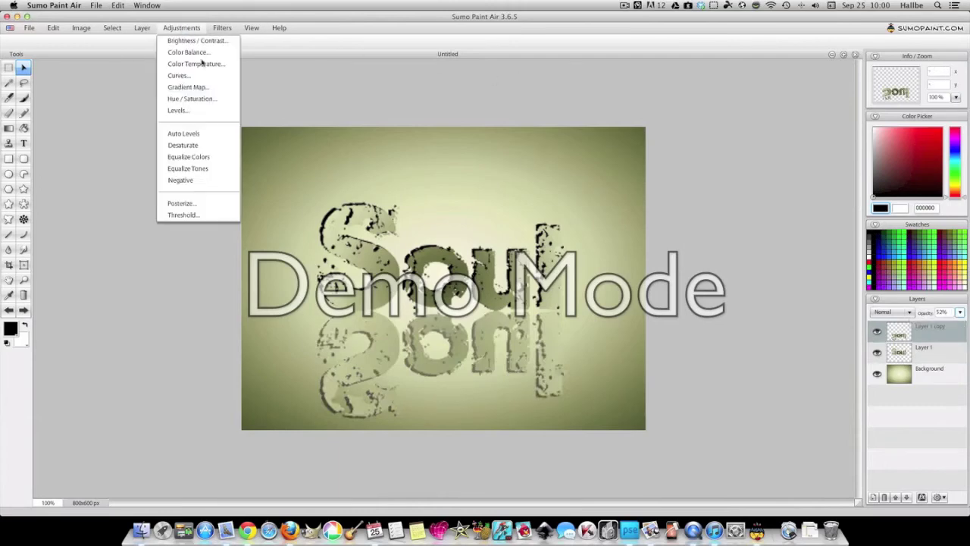
left_click(210, 99)
left_click_drag(488, 294, 423, 293)
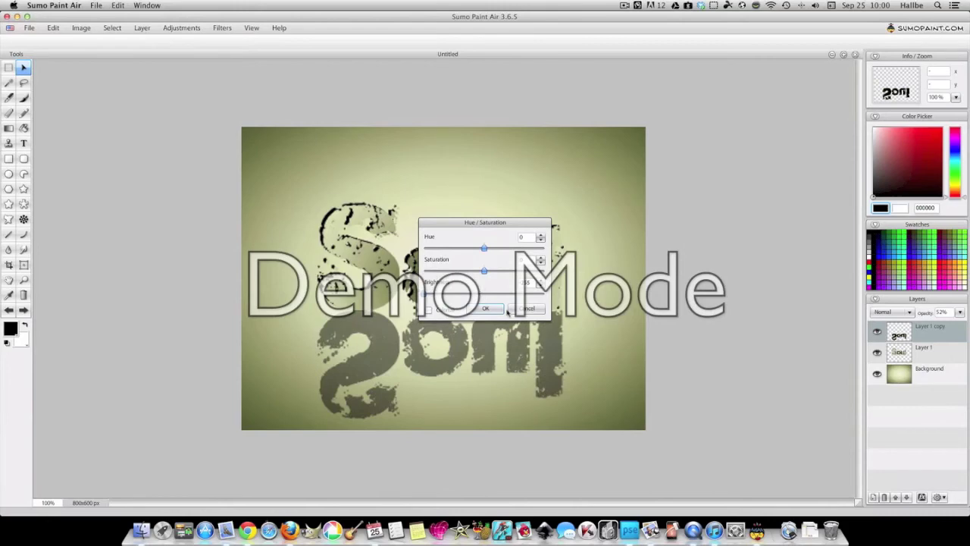
left_click(484, 309)
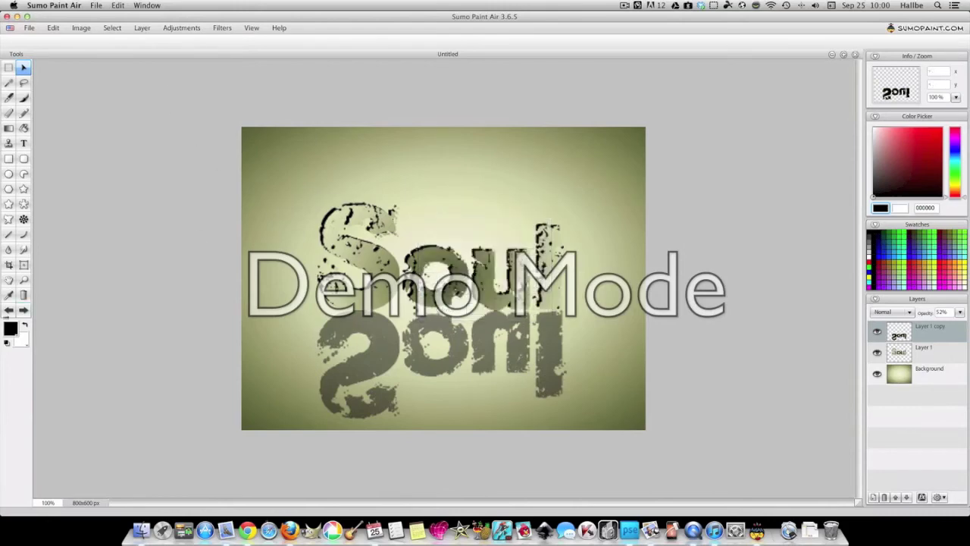
Apply a 10 x 10 Gaussian Blur to the reflection
left_click(222, 27)
mouse_move(262, 53)
left_click(319, 66)
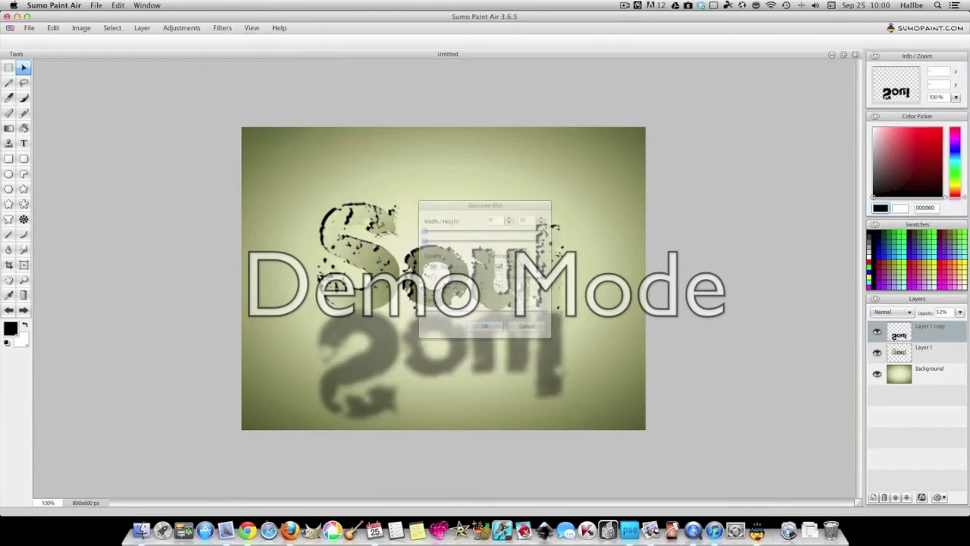
left_click_drag(500, 208, 789, 216)
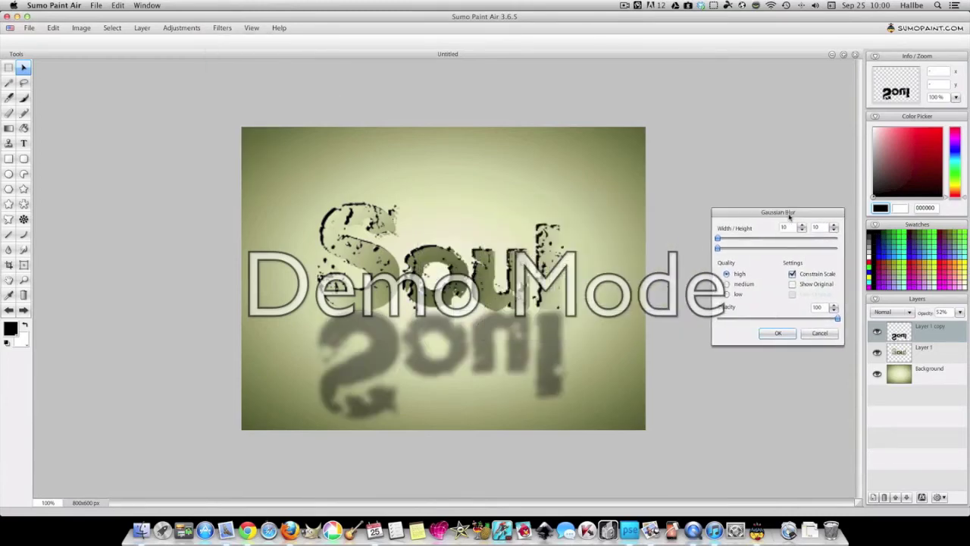
left_click(779, 335)
Set up the eraser with the soft Air Brush 2 tip, 46% opacity and 197 px diameter
left_click(8, 113)
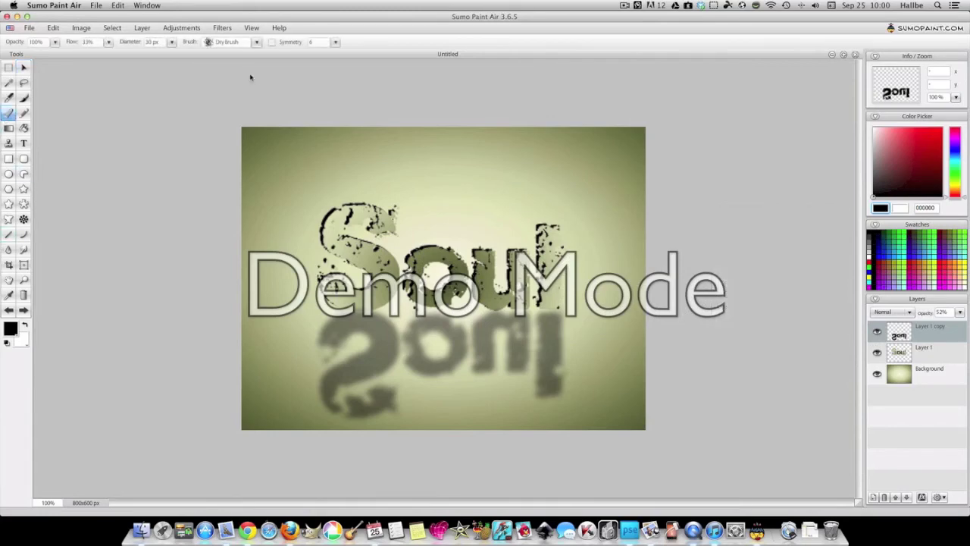
left_click(257, 42)
left_click(132, 93)
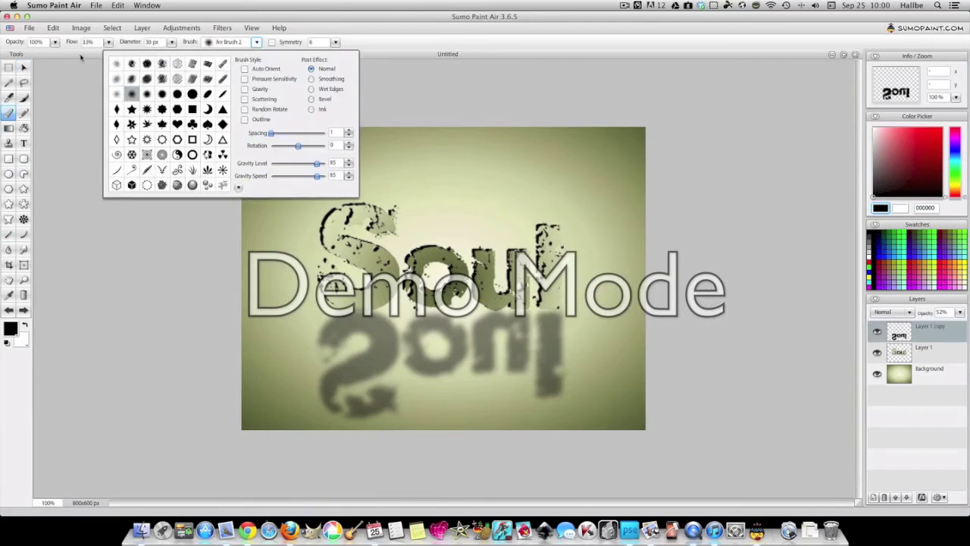
left_click(54, 42)
left_click_drag(67, 54, 42, 54)
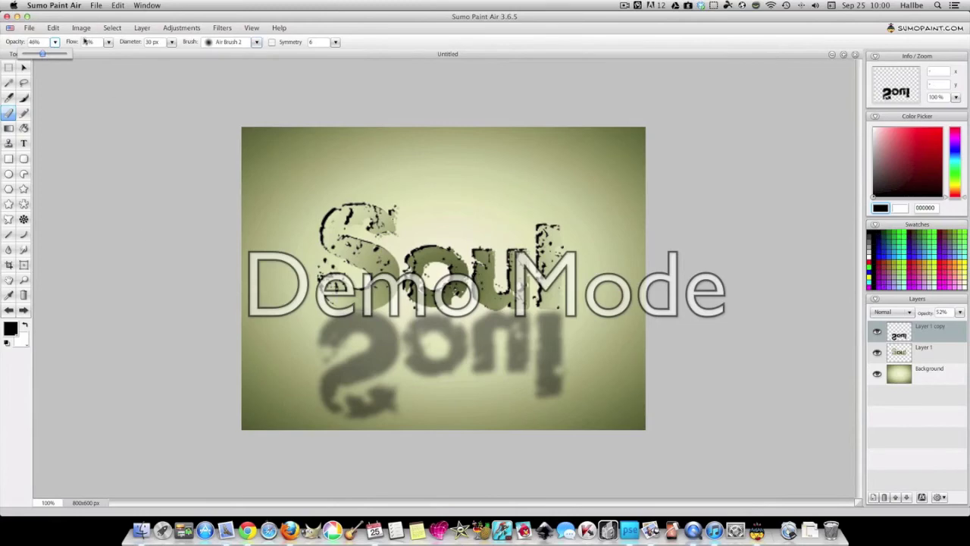
key("bracketright")
key("bracketright")
key("bracketright")
key("bracketright")
key("bracketright")
key("bracketright")
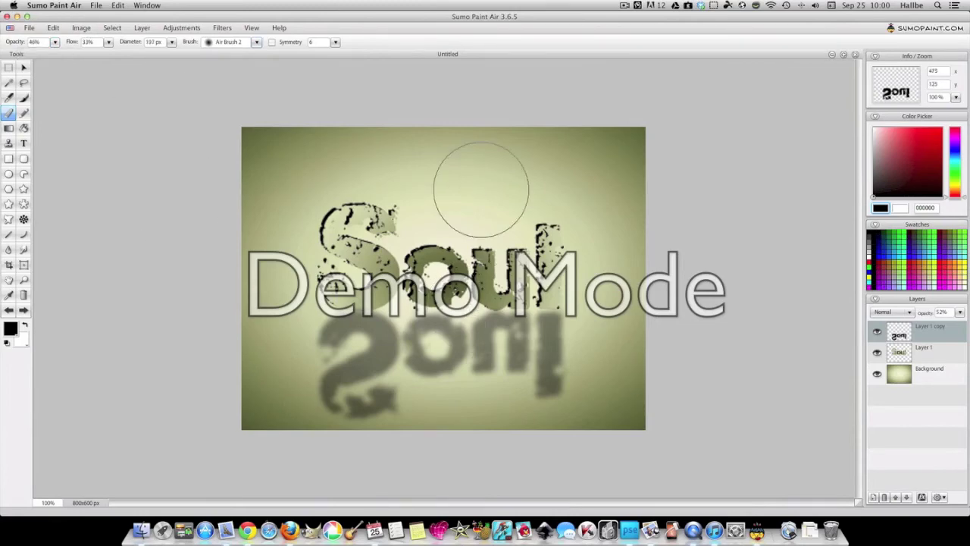
Sweep soft strokes across the reflection, switching airbrush tips, until its lower half fades out
mouse_move(332, 428)
left_mouse_down()
mouse_move(421, 390)
mouse_move(542, 383)
mouse_move(561, 372)
mouse_move(368, 396)
left_mouse_up()
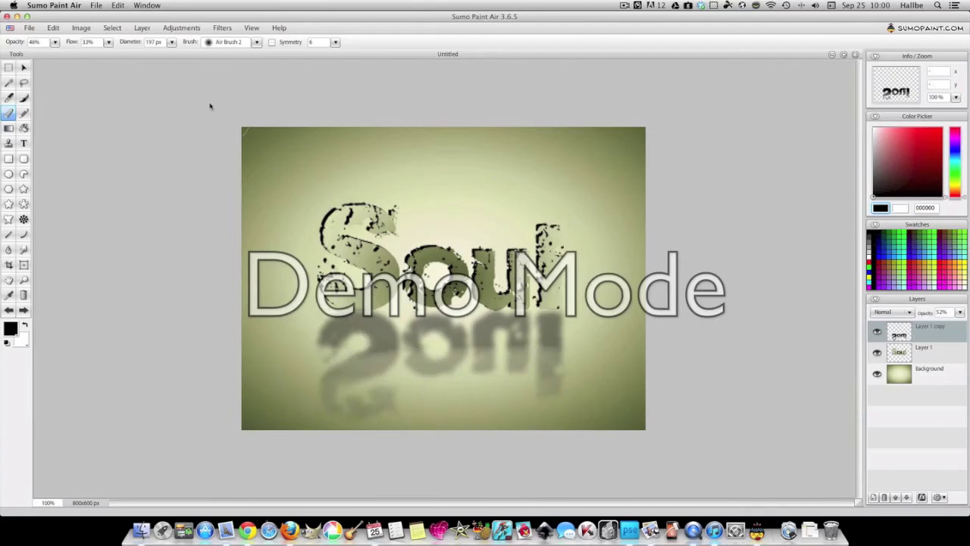
left_click(257, 42)
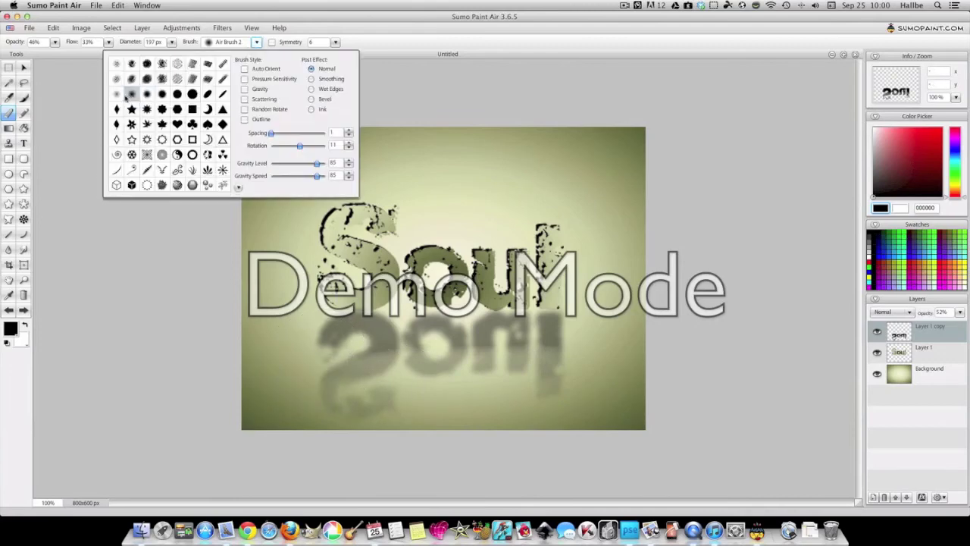
left_click(116, 93)
mouse_move(305, 375)
left_mouse_down()
mouse_move(568, 383)
mouse_move(528, 364)
mouse_move(255, 380)
mouse_move(347, 408)
mouse_move(469, 423)
mouse_move(606, 412)
mouse_move(609, 404)
mouse_move(309, 419)
mouse_move(423, 370)
mouse_move(519, 360)
mouse_move(587, 376)
mouse_move(597, 394)
mouse_move(562, 369)
mouse_move(461, 356)
mouse_move(446, 332)
mouse_move(496, 331)
mouse_move(574, 345)
mouse_move(137, 350)
left_mouse_up()
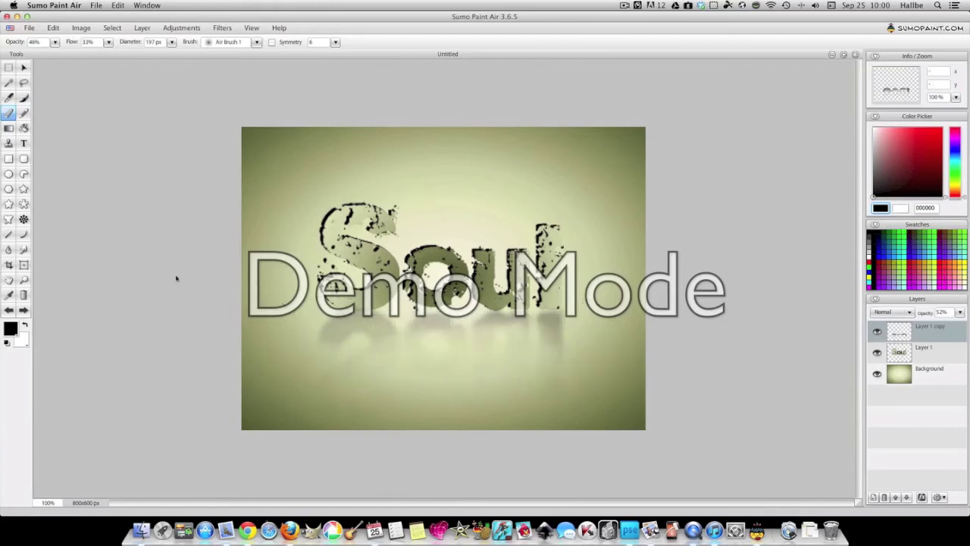
mouse_move(176, 278)
left_mouse_down()
mouse_move(357, 357)
mouse_move(817, 376)
left_mouse_up()
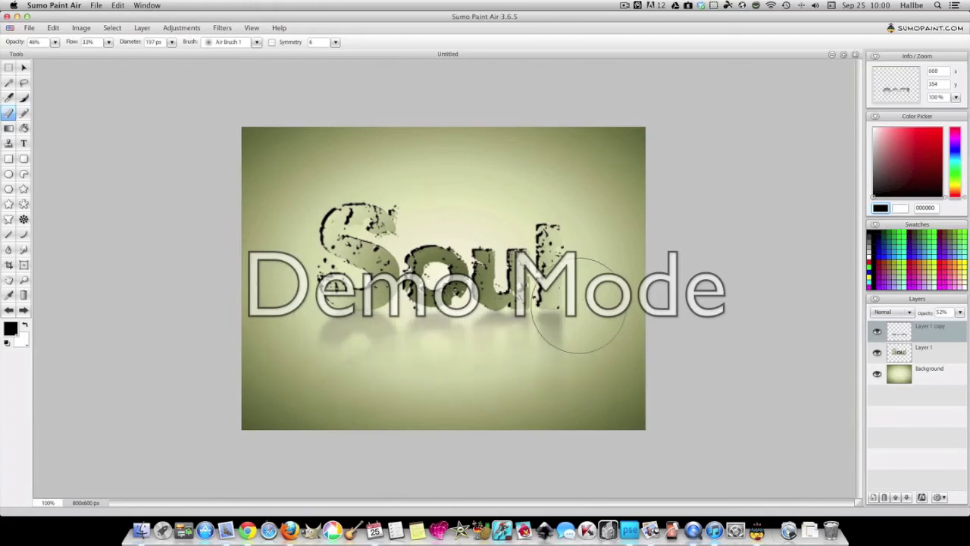